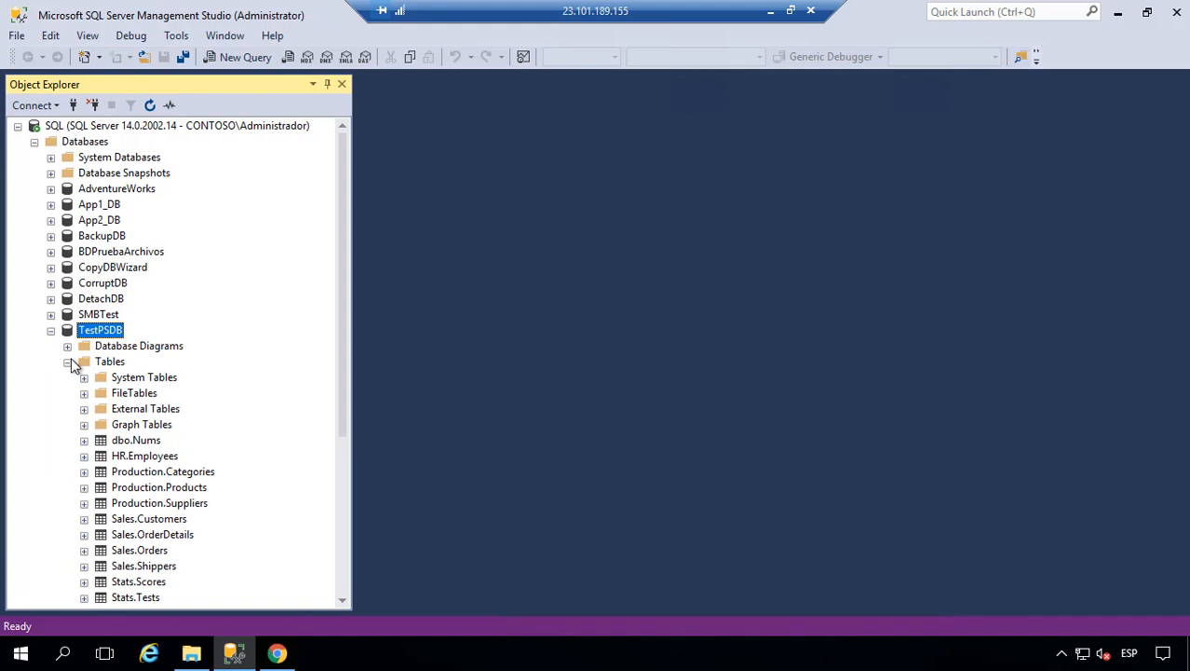
Step: Review the tables of the TestPSDB database and check the Temporary Storage (D:) drive in File Explorer
scroll(316, 446, "down", 2)
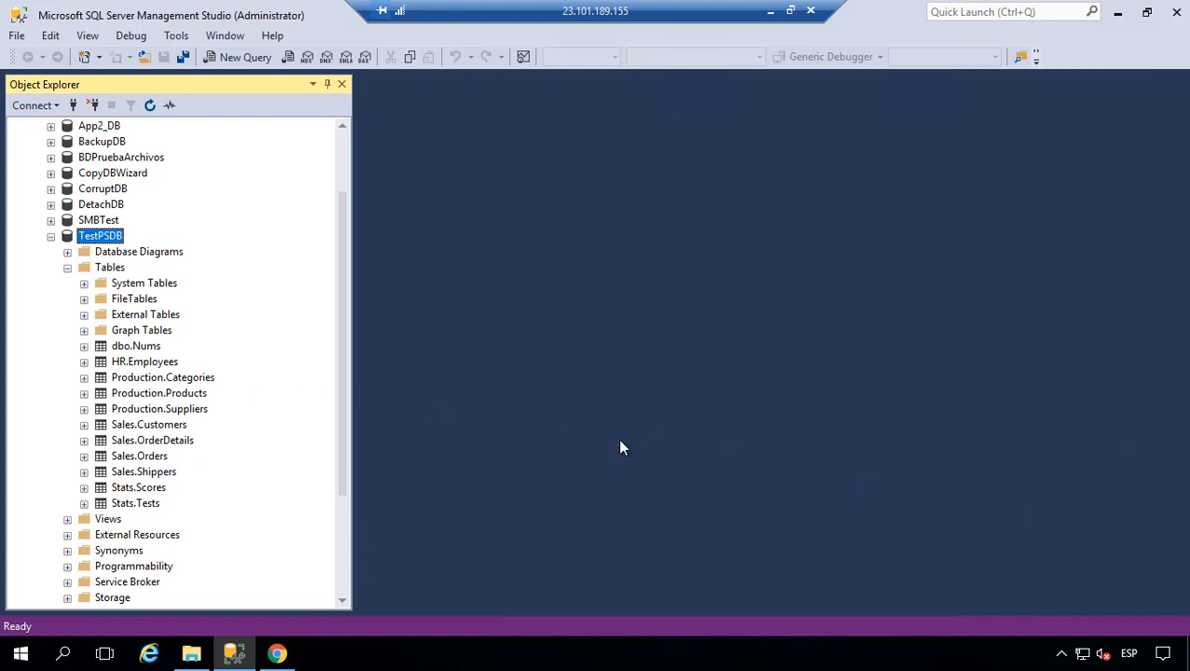
left_click(191, 653)
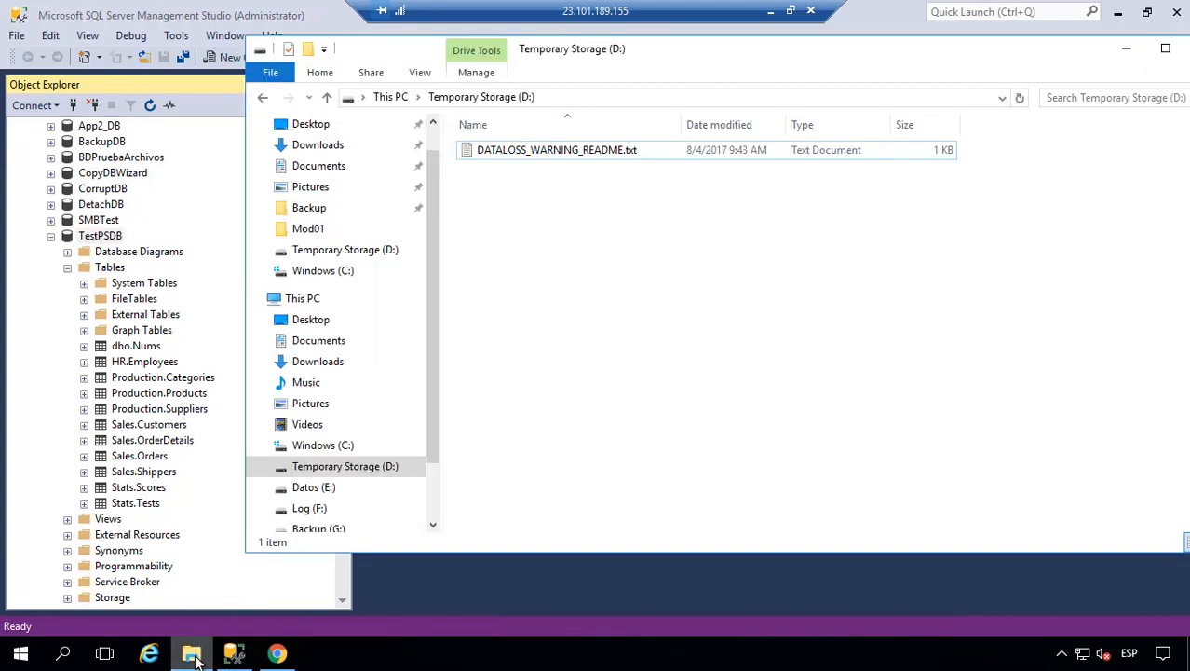
left_click(193, 655)
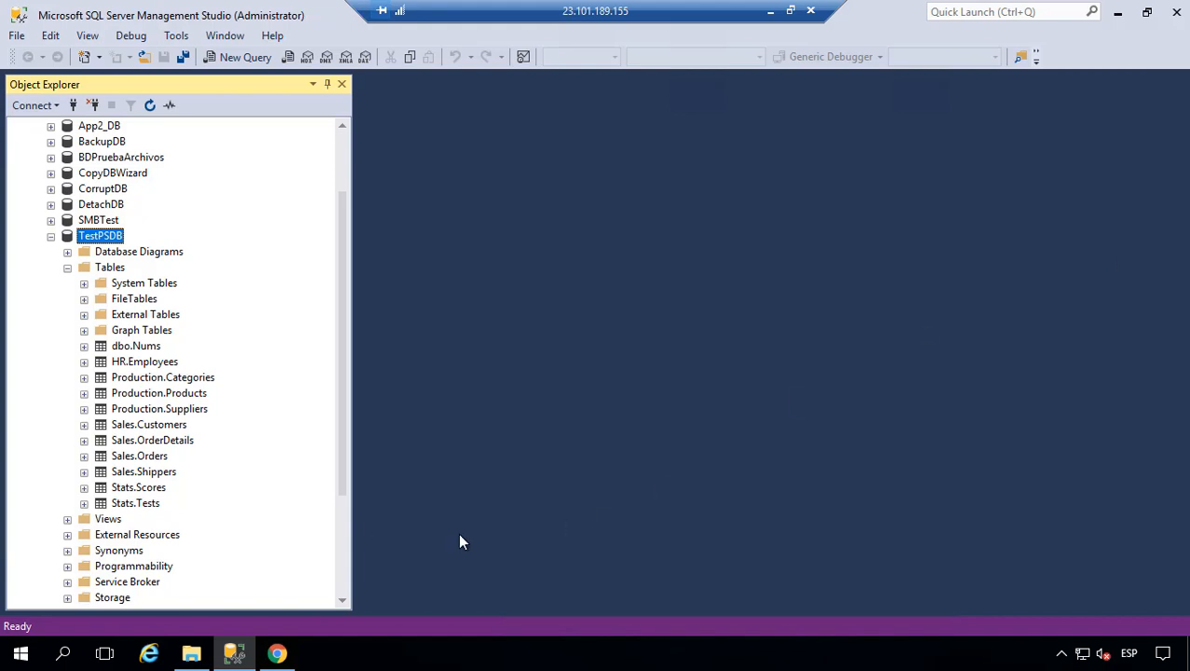
Step: In File Explorer, locate and select SqlPackage.exe in C:\Program Files (x86)\Microsoft SQL Server\140\DAC\bin
left_click(191, 654)
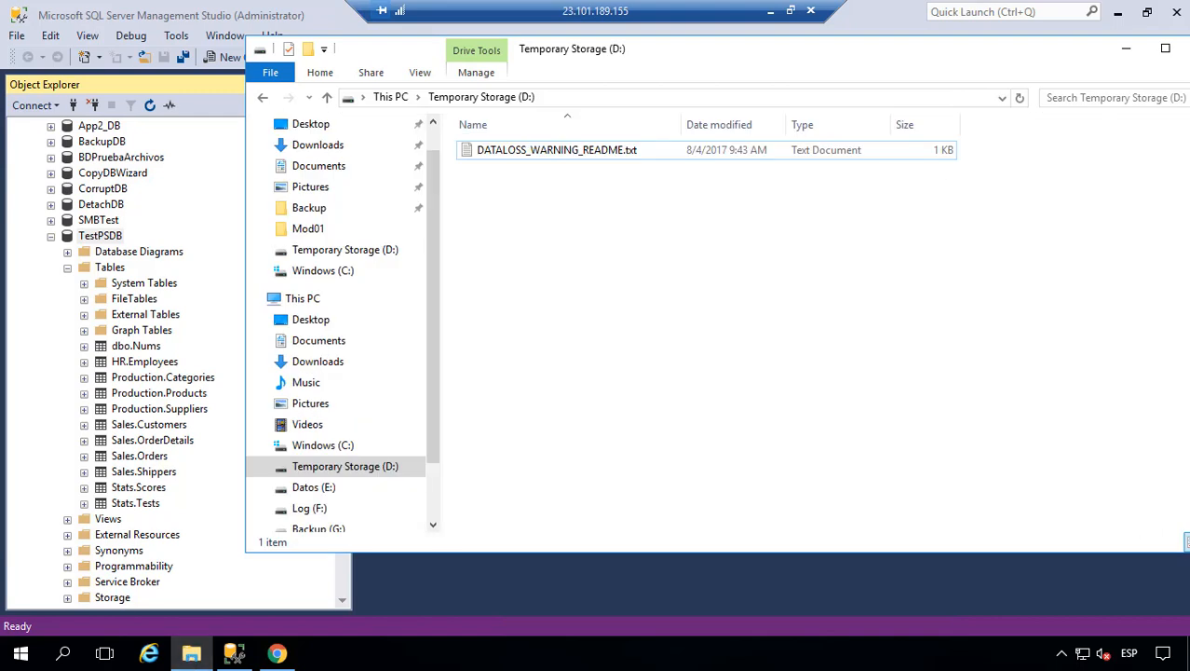
left_click(322, 447)
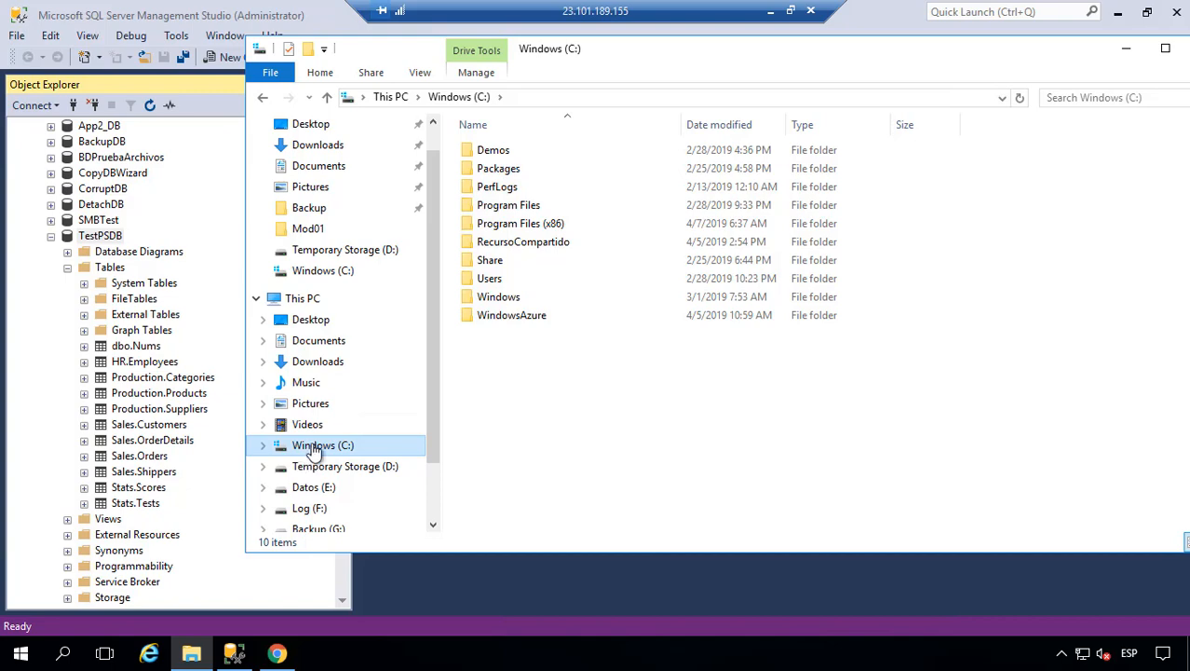
double_click(519, 226)
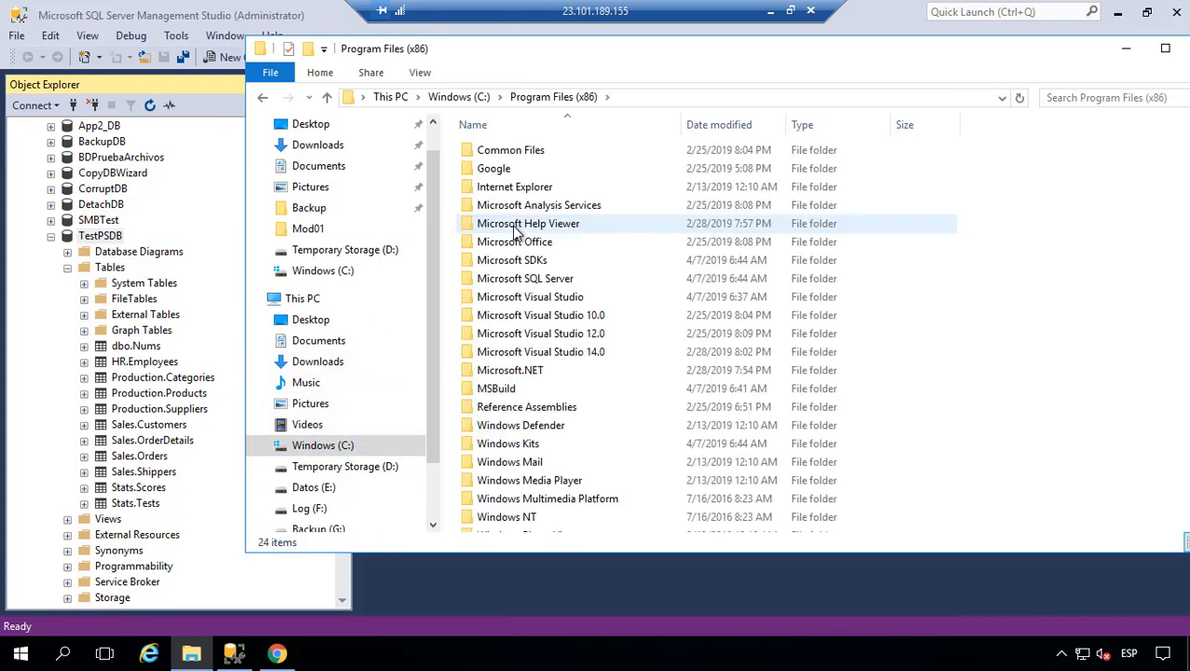
double_click(553, 279)
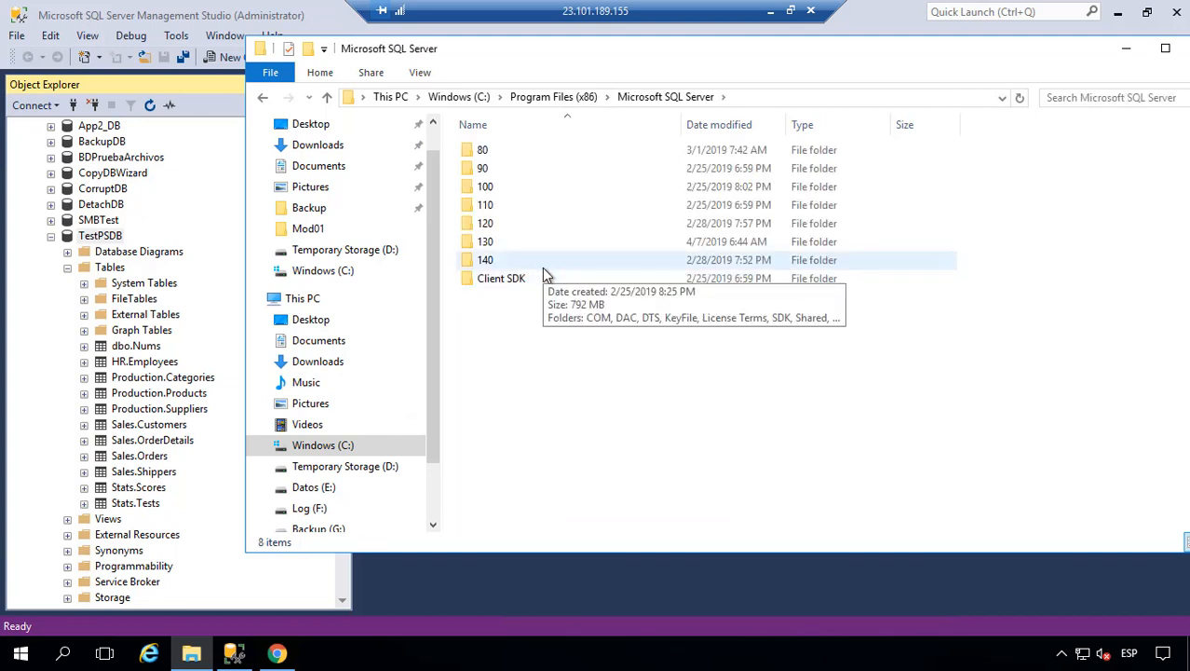
double_click(638, 258)
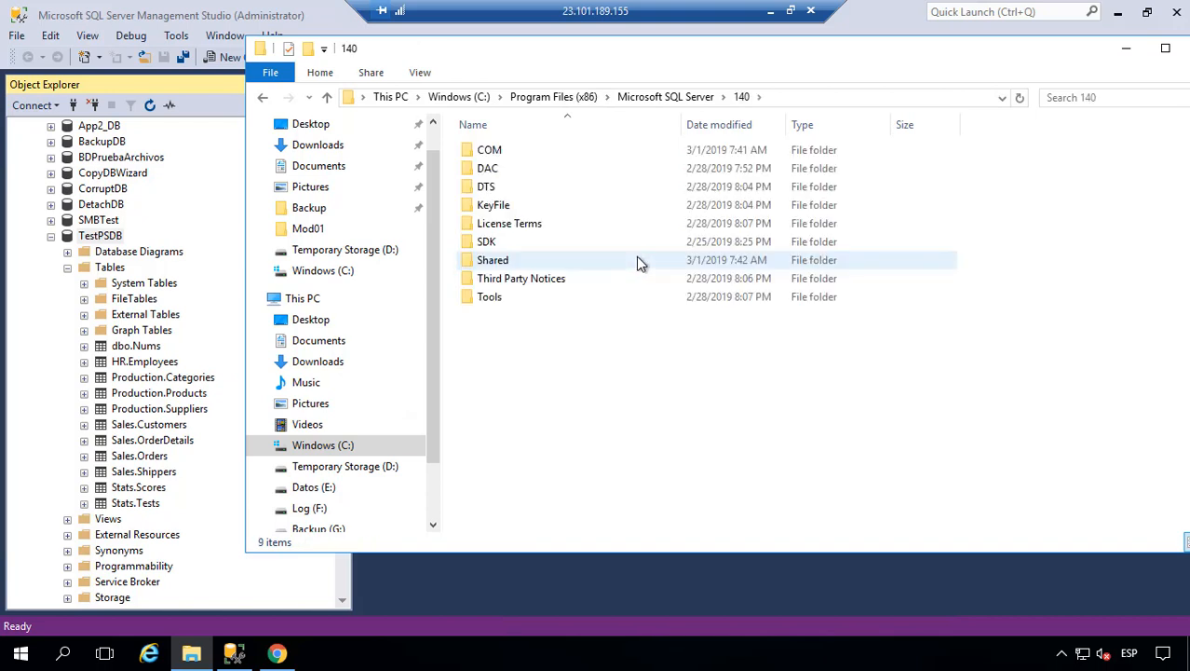
left_click(541, 180)
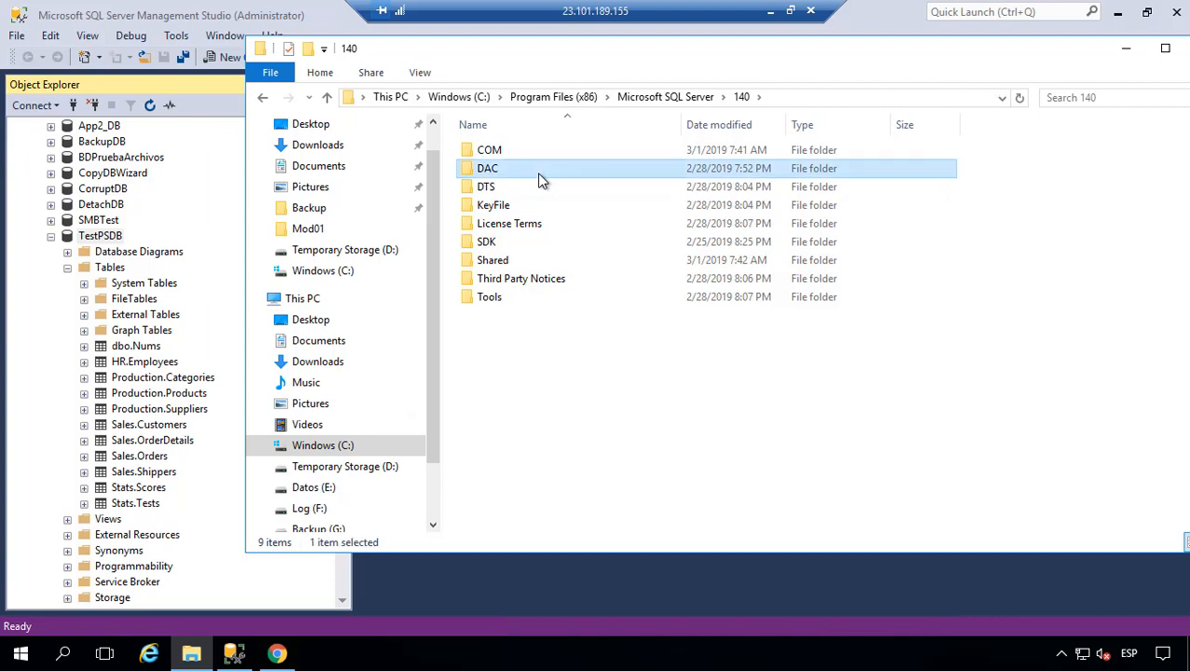
double_click(540, 179)
left_click(534, 158)
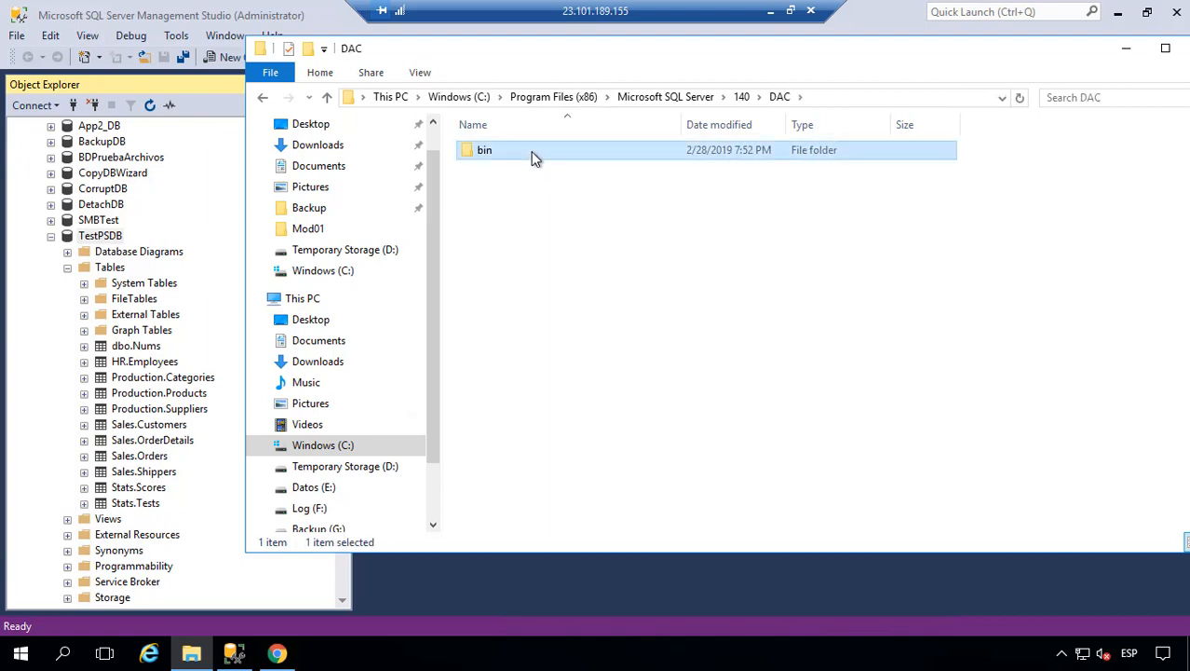
double_click(534, 157)
scroll(556, 270, "down", 1)
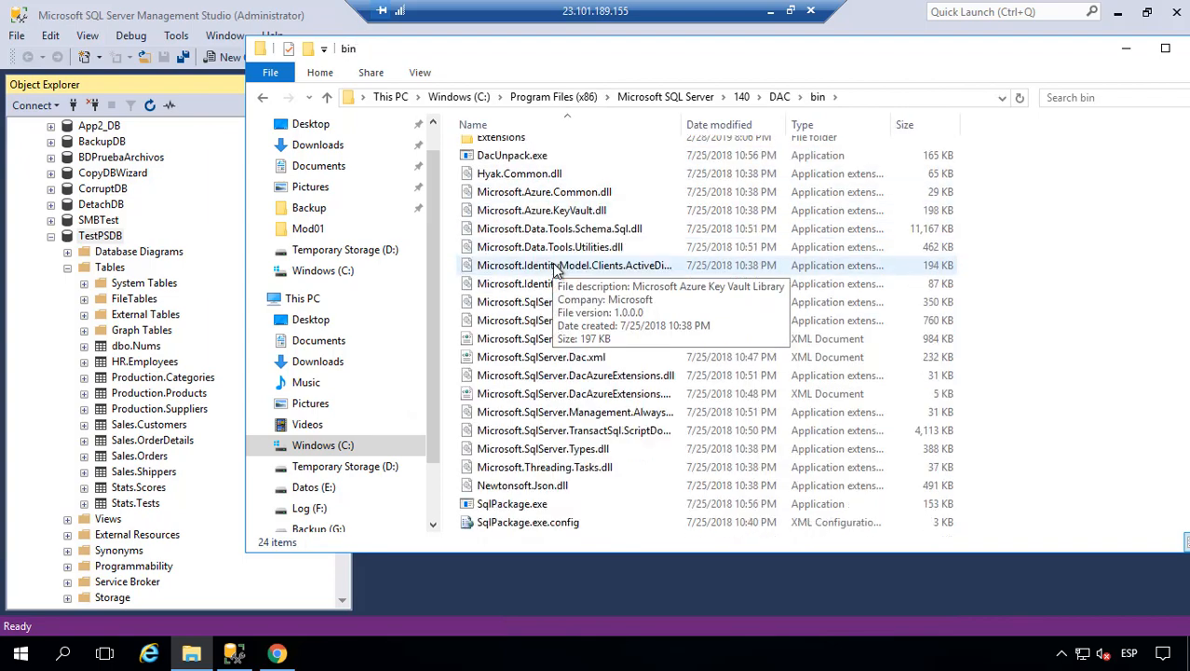
left_click(560, 504)
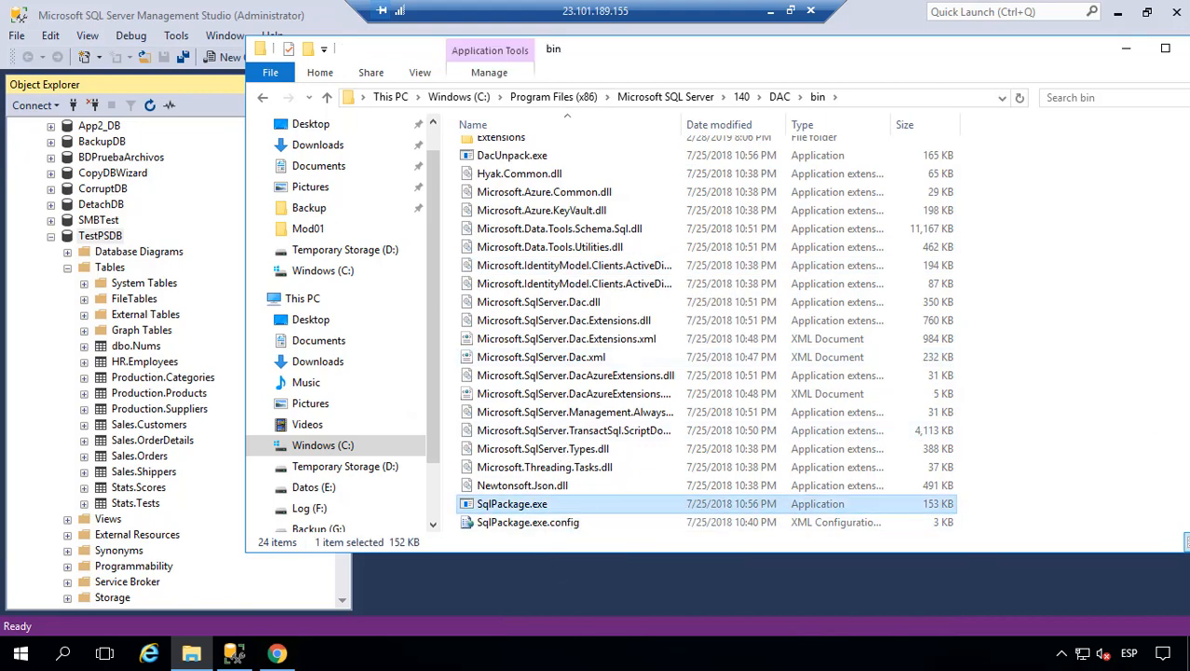
Step: Switch to Notepad and examine the bin folder path, the sqlpackage.exe Export action and the source server parameter in check Azure compatibility.txt
left_click_drag(1189, 214, 640, 128)
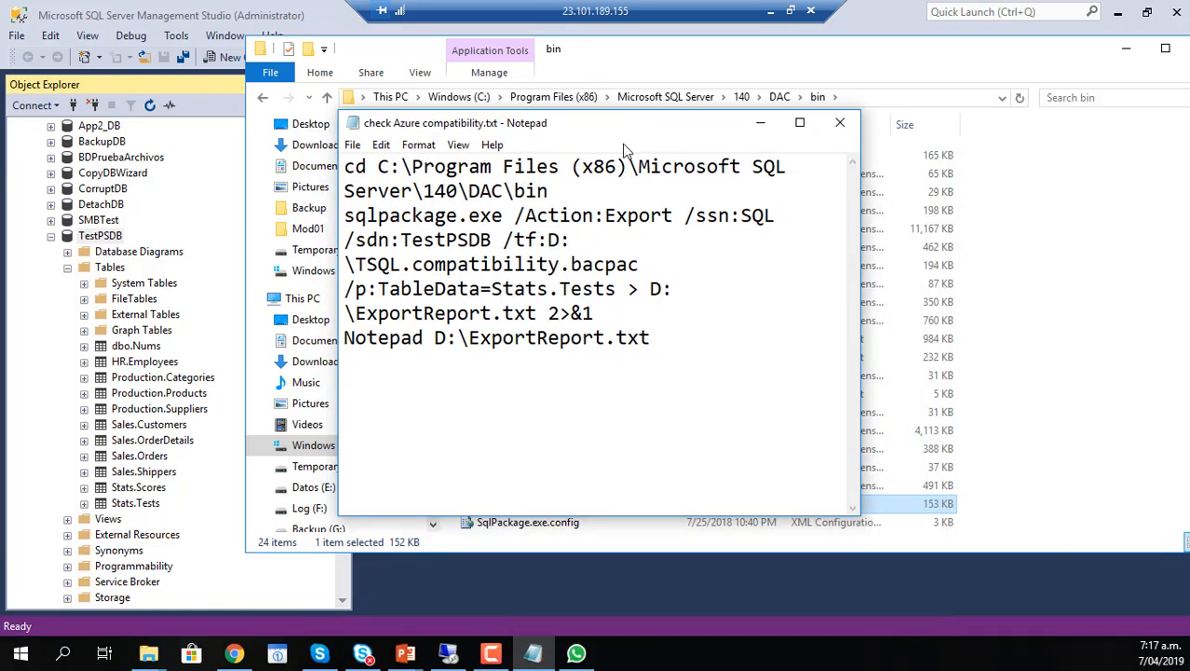
left_click_drag(549, 193, 391, 168)
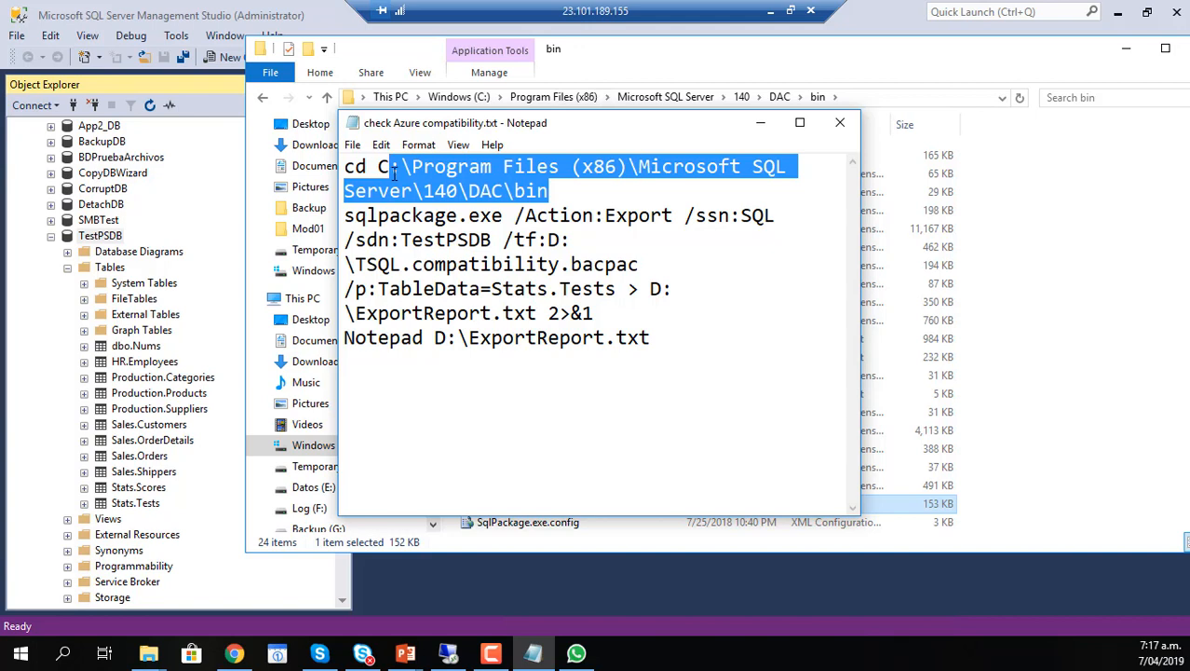
left_click_drag(514, 215, 348, 219)
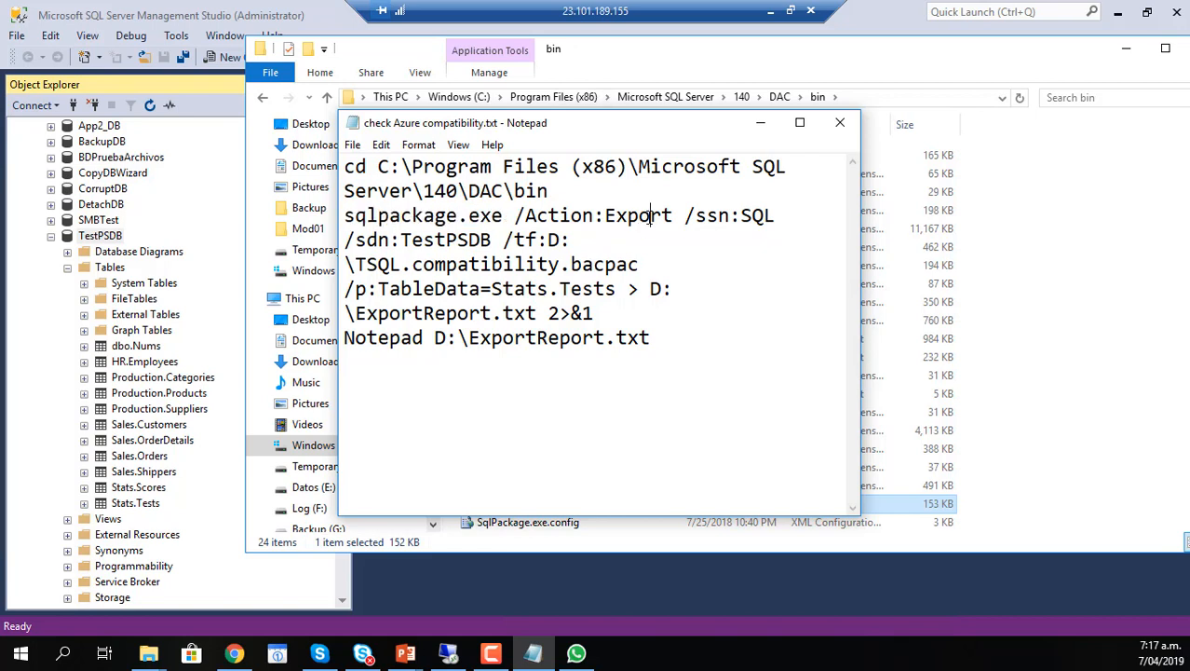
double_click(649, 216)
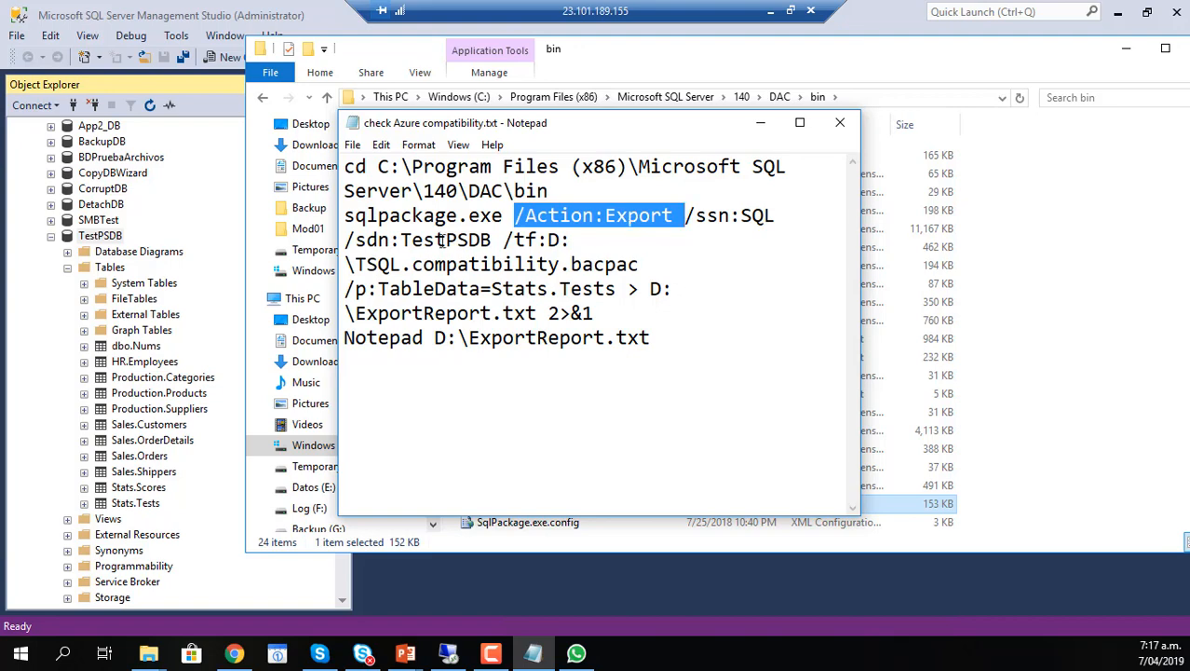
left_click(776, 217)
left_click_drag(777, 222, 701, 226)
Step: Check the server and database names in SQL Server Management Studio against the Notepad command and examine its Stats.Tests table parameter
left_click(142, 273)
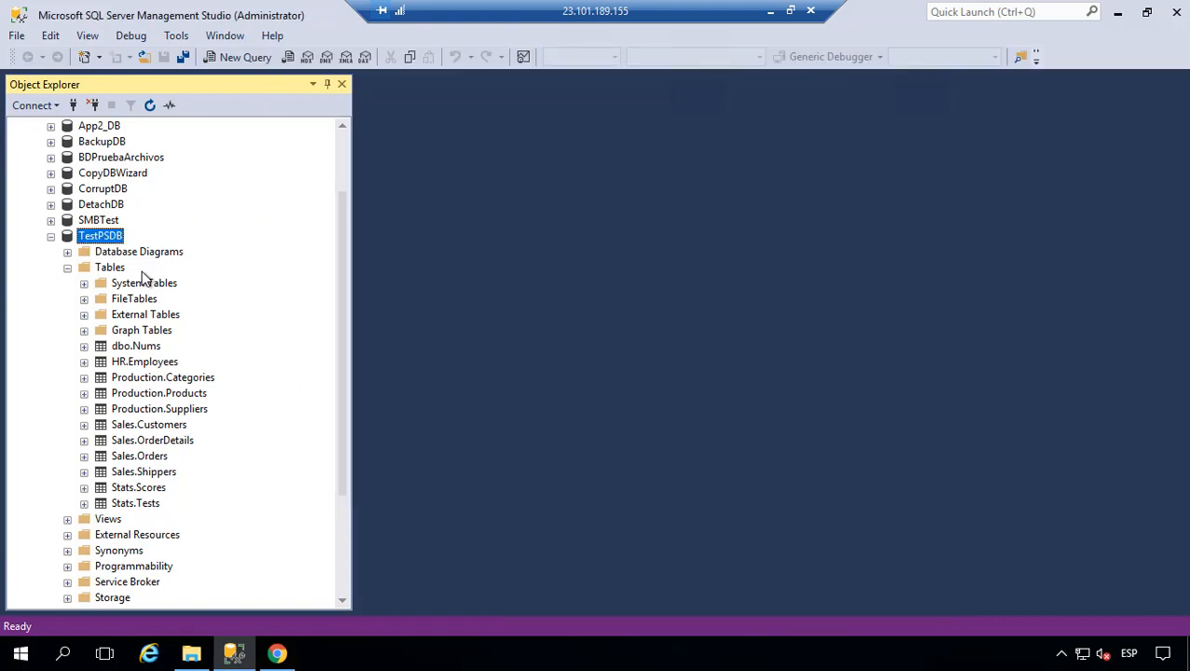
scroll(143, 273, "up", 2)
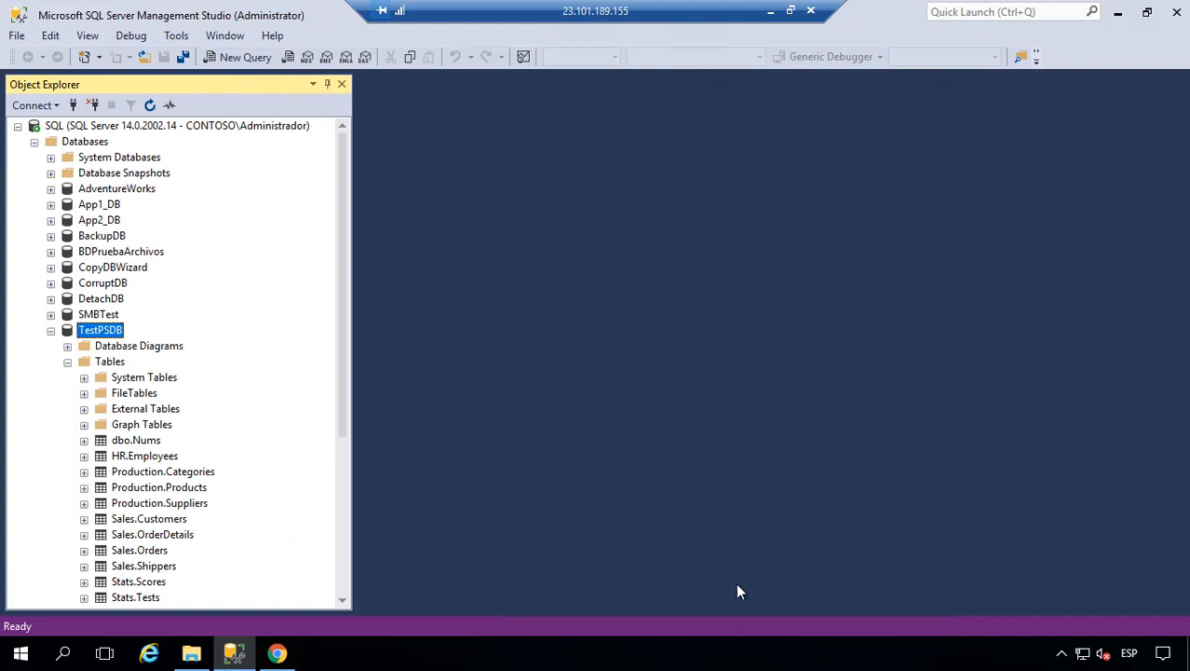
key("alt+Tab")
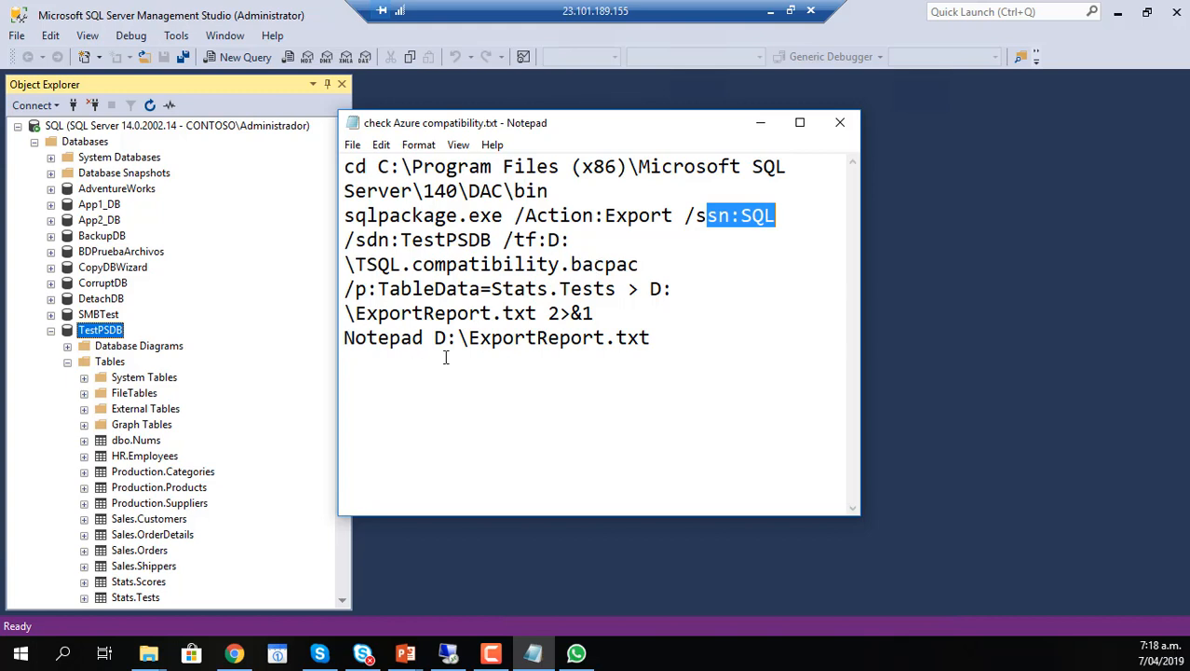
left_click_drag(615, 289, 489, 294)
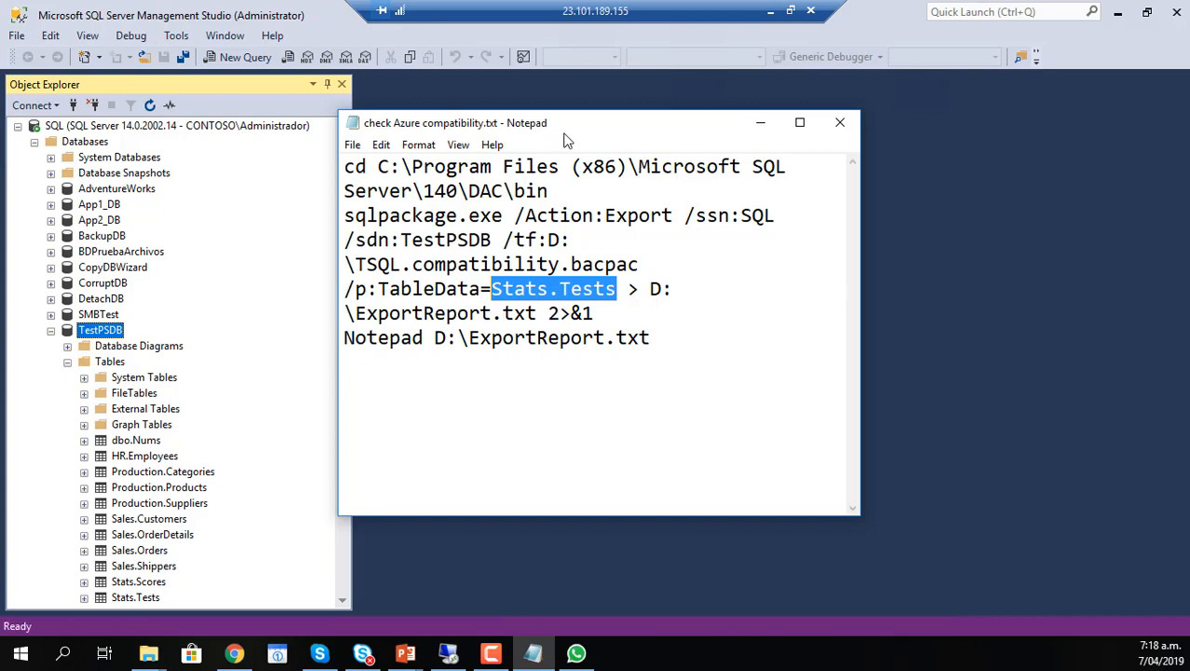
Step: On the remote server, find Command Prompt by searching for CMD and open it as administrator
key("alt+Tab")
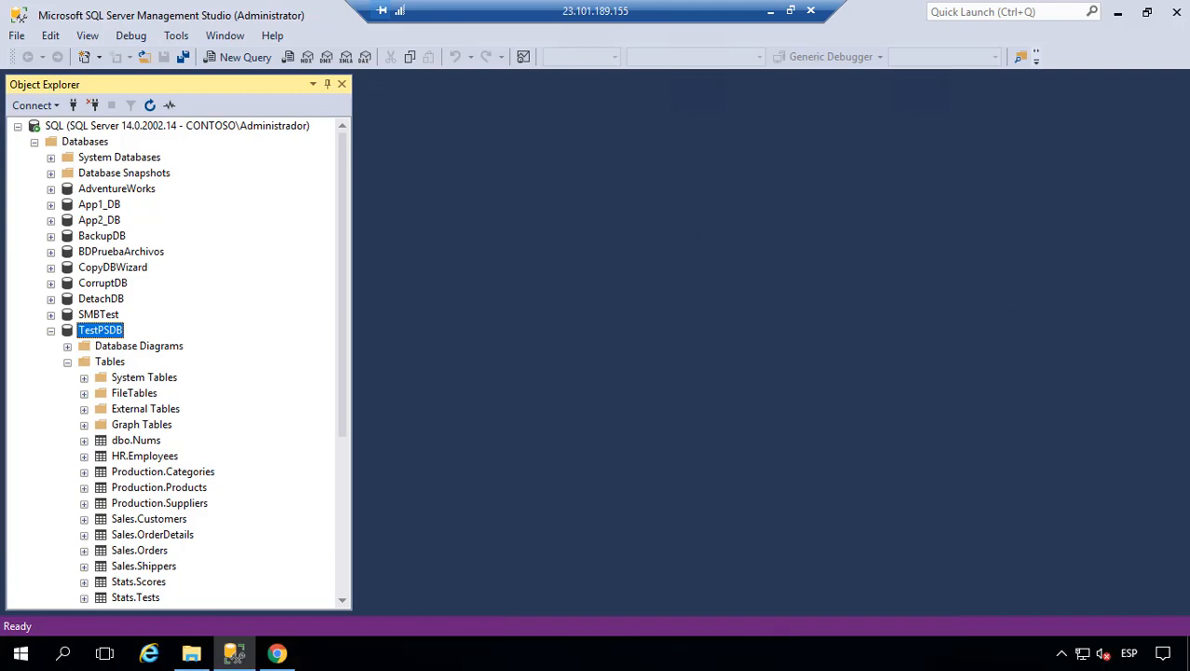
left_click(20, 655)
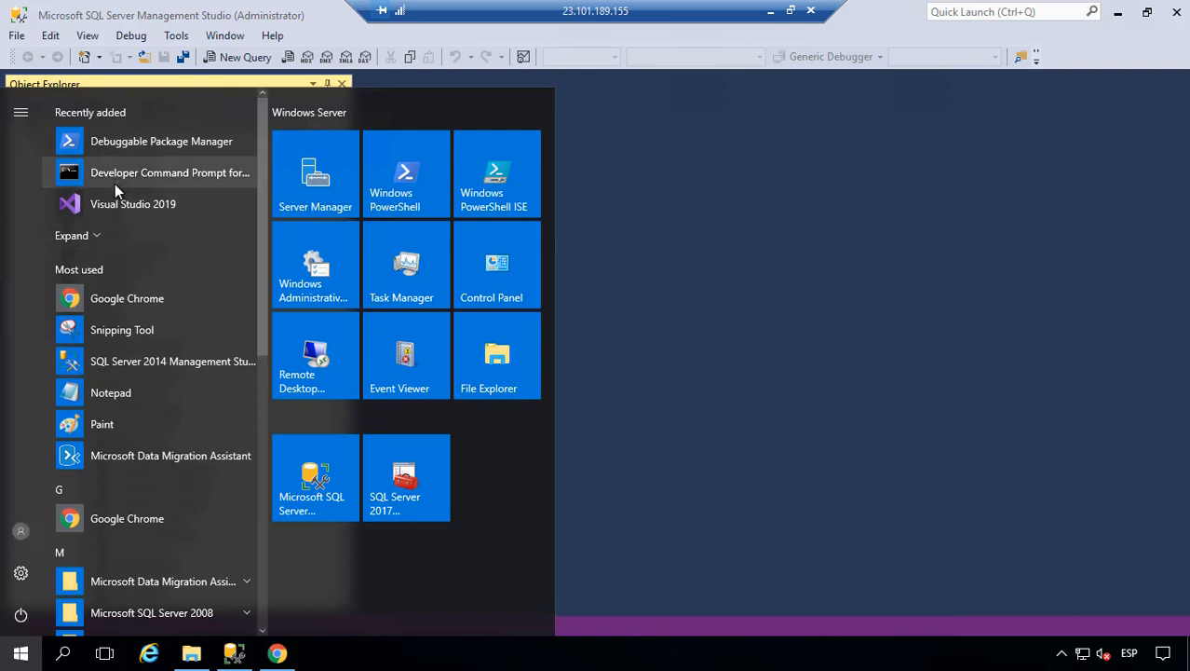
type("CMD")
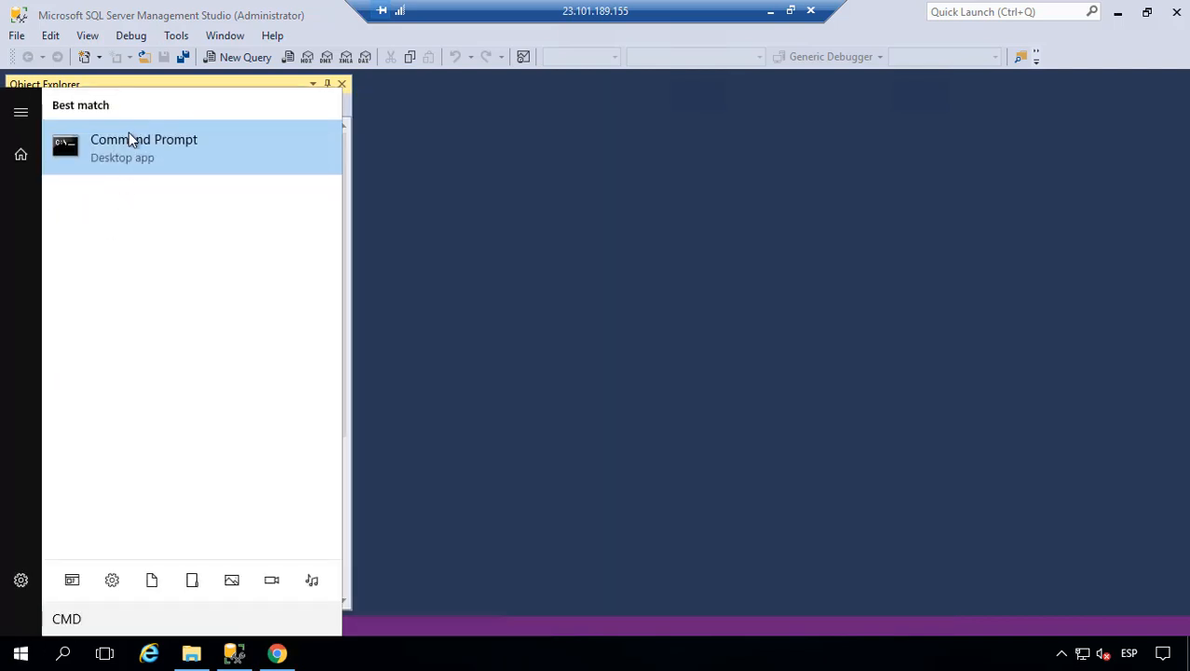
right_click(130, 140)
left_click(235, 152)
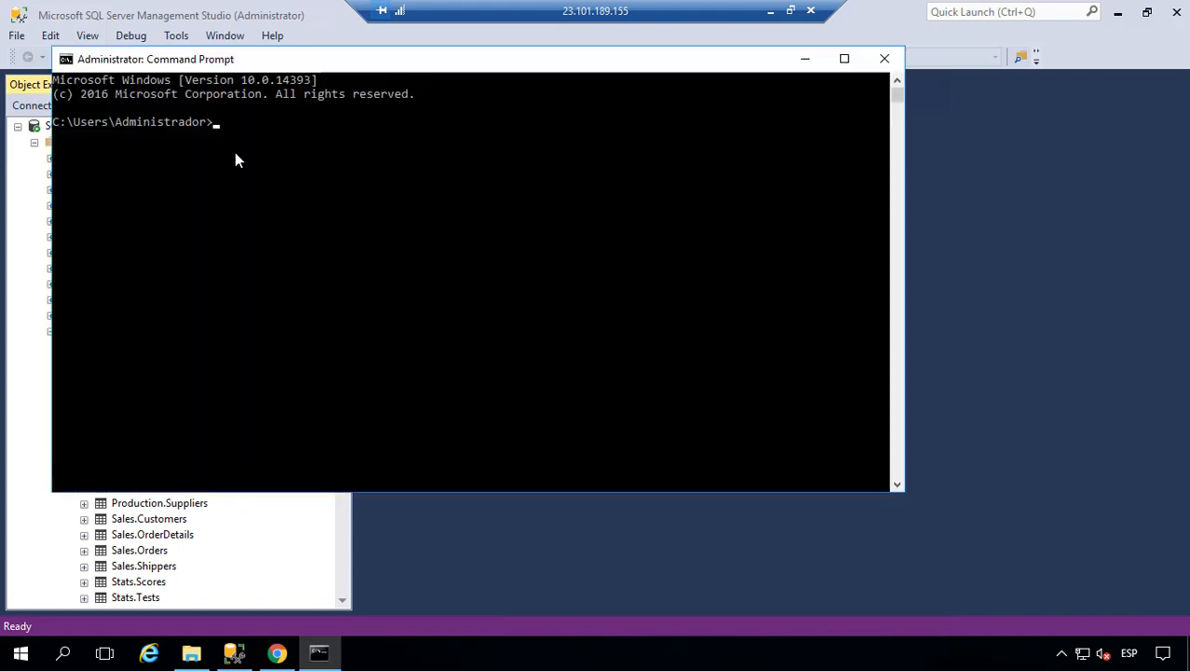
Step: From C:\Program Files (x86)\Microsoft SQL Server\140\DAC\bin, run sqlpackage.exe to export TestPSDB's Stats.Tests data from server SQL to D:\TSQL.compatibility.bacpac, redirecting output to D:\ExportReport.txt
right_click(235, 152)
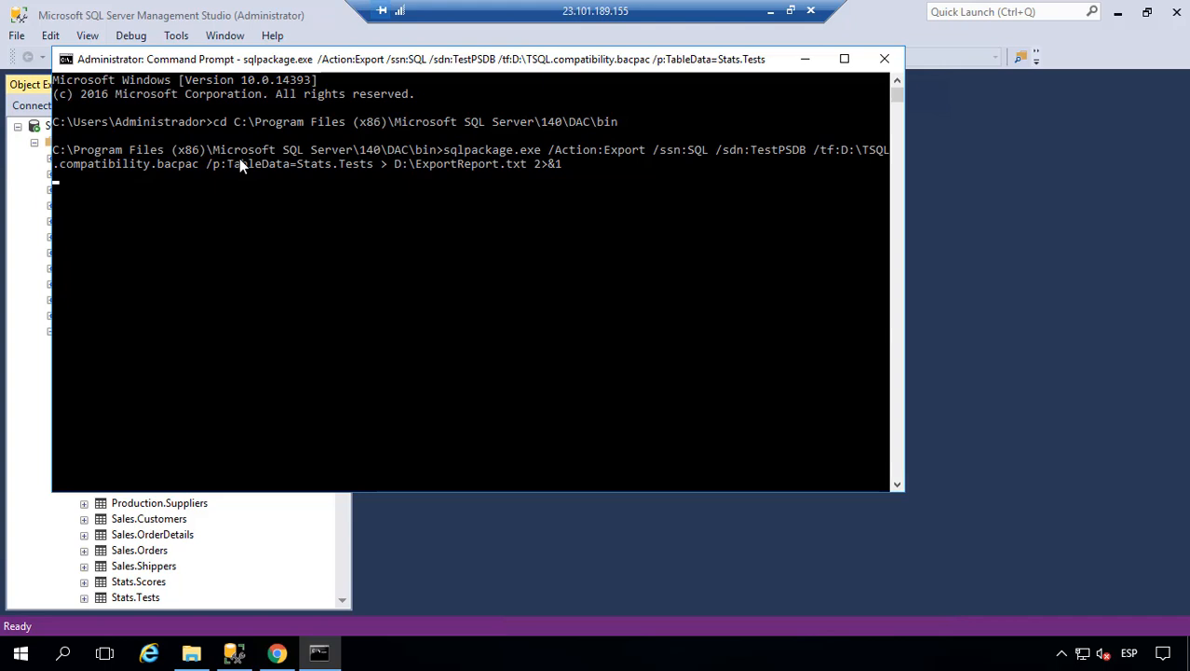
type("Notepad D:\\ExportReport.txt")
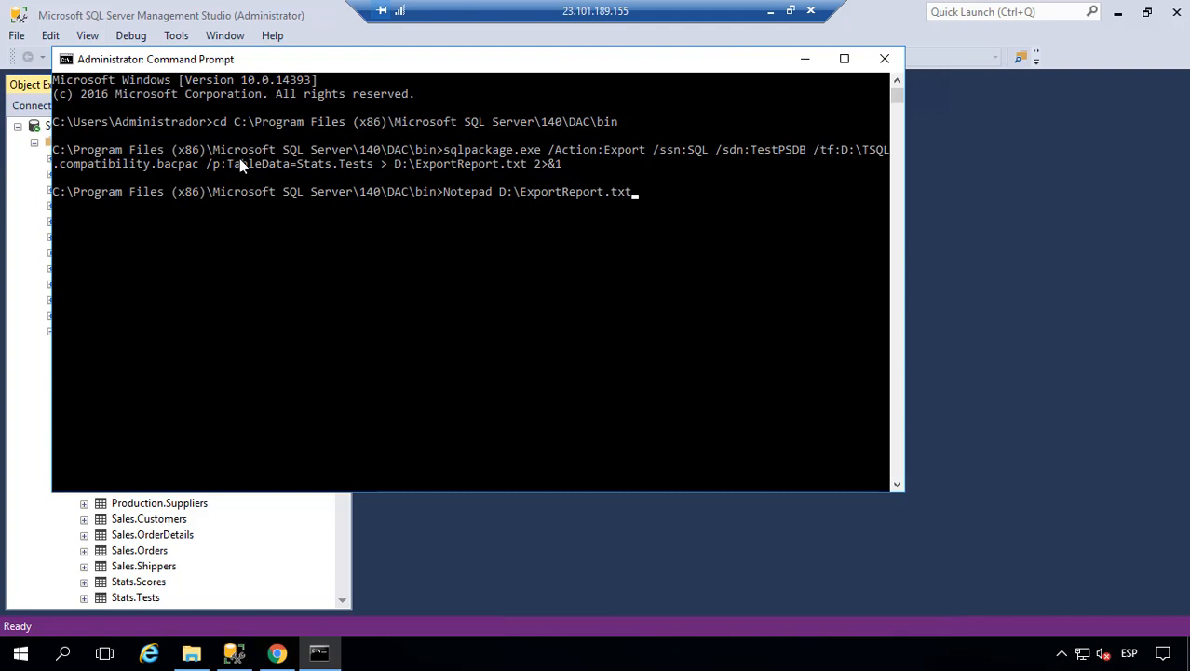
Step: In File Explorer, check TSQL.compatibility.bacpac on Temporary Storage (D:) and open ExportReport.txt to read the export log
left_click(181, 657)
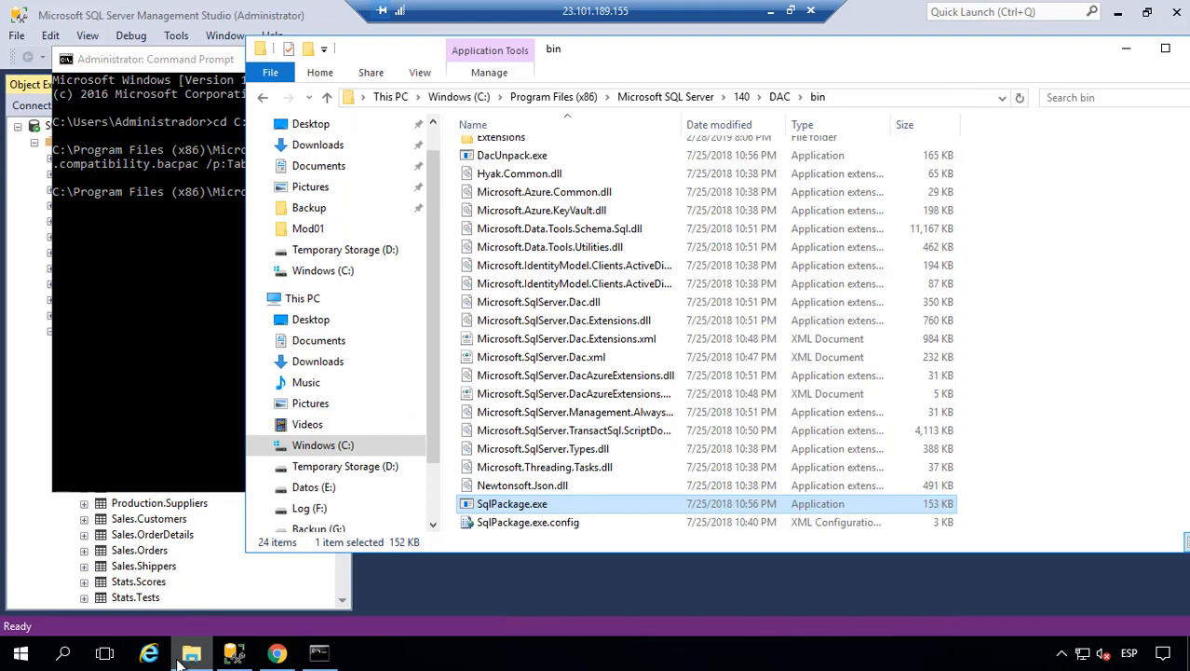
left_click(316, 468)
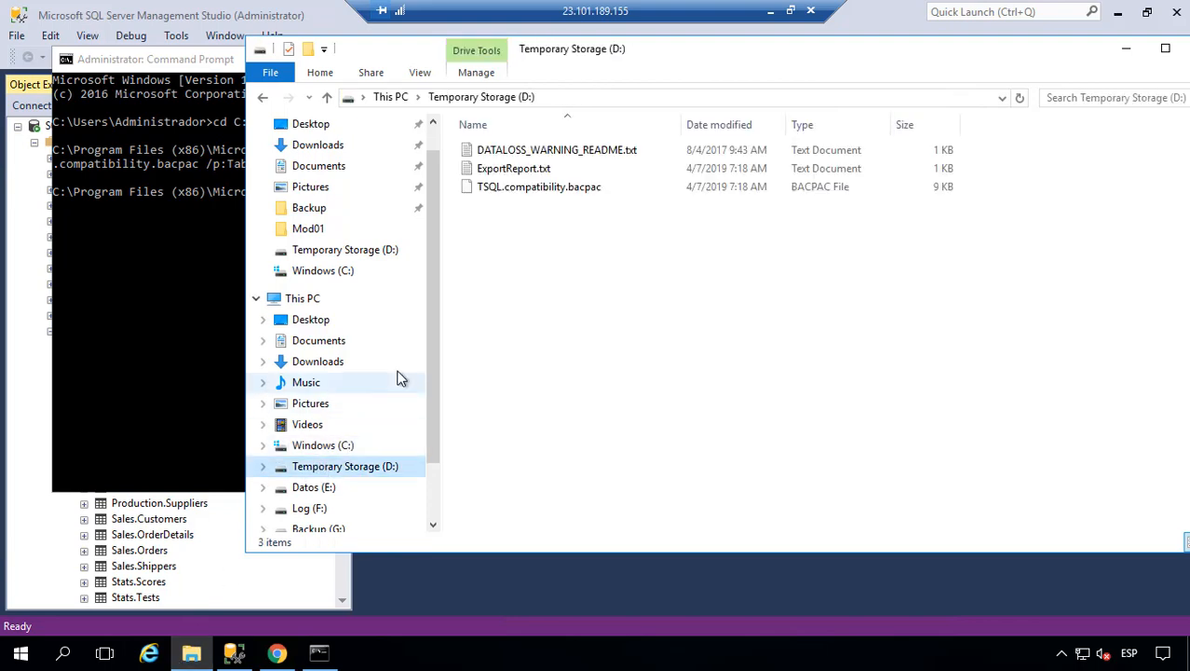
left_click(631, 190)
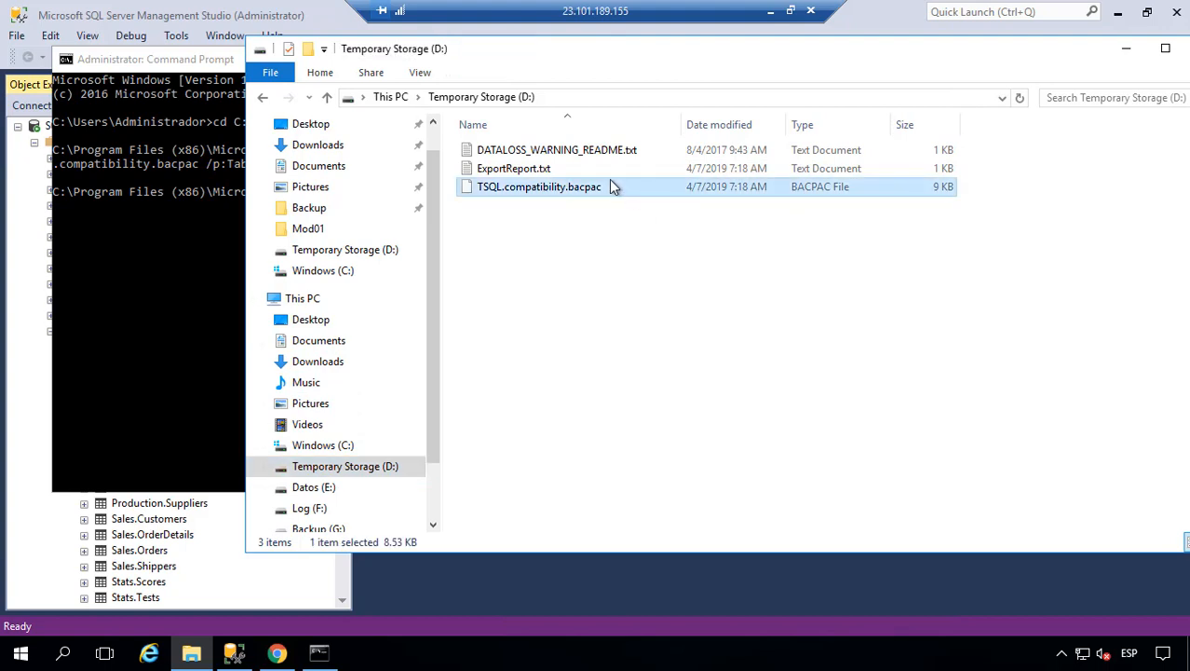
double_click(606, 169)
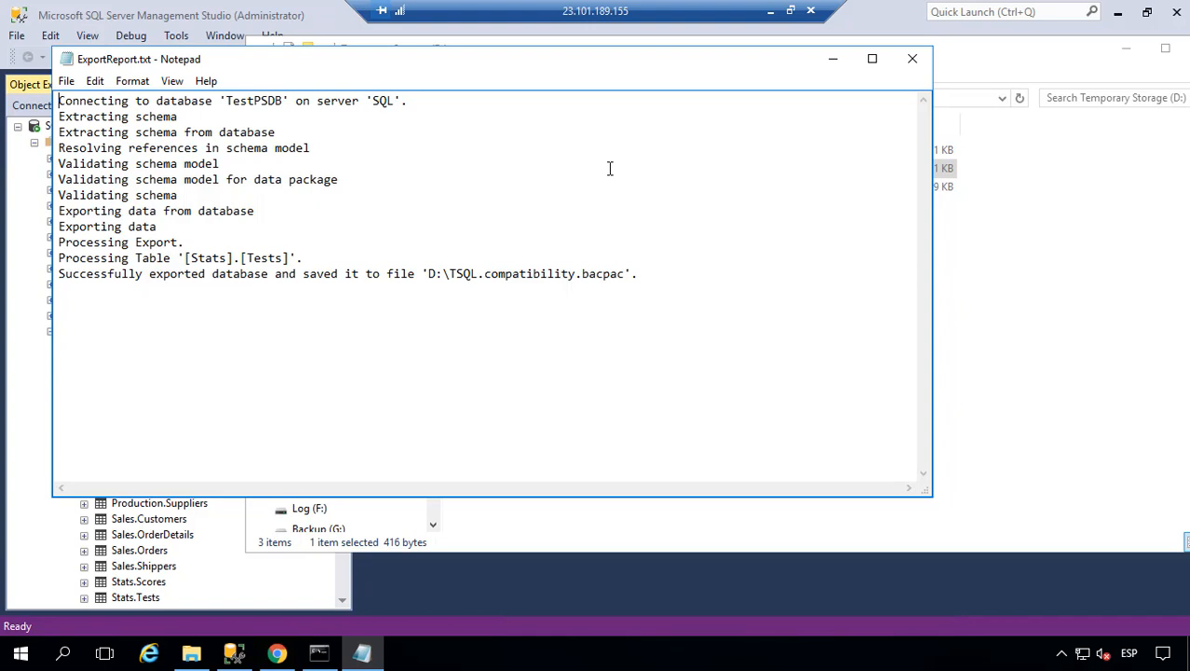
Step: Switch to SQL Server Management Studio, start the Export Data-tier Application wizard for TestPSDB and proceed to its export settings
left_click(638, 579)
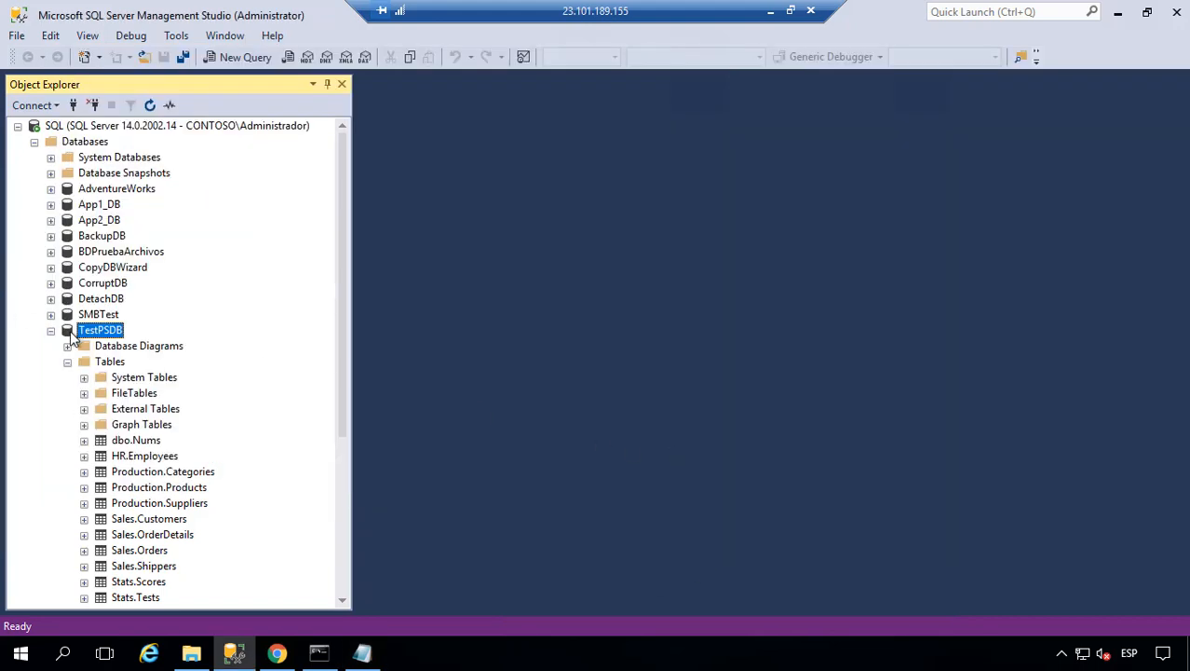
left_click(51, 330)
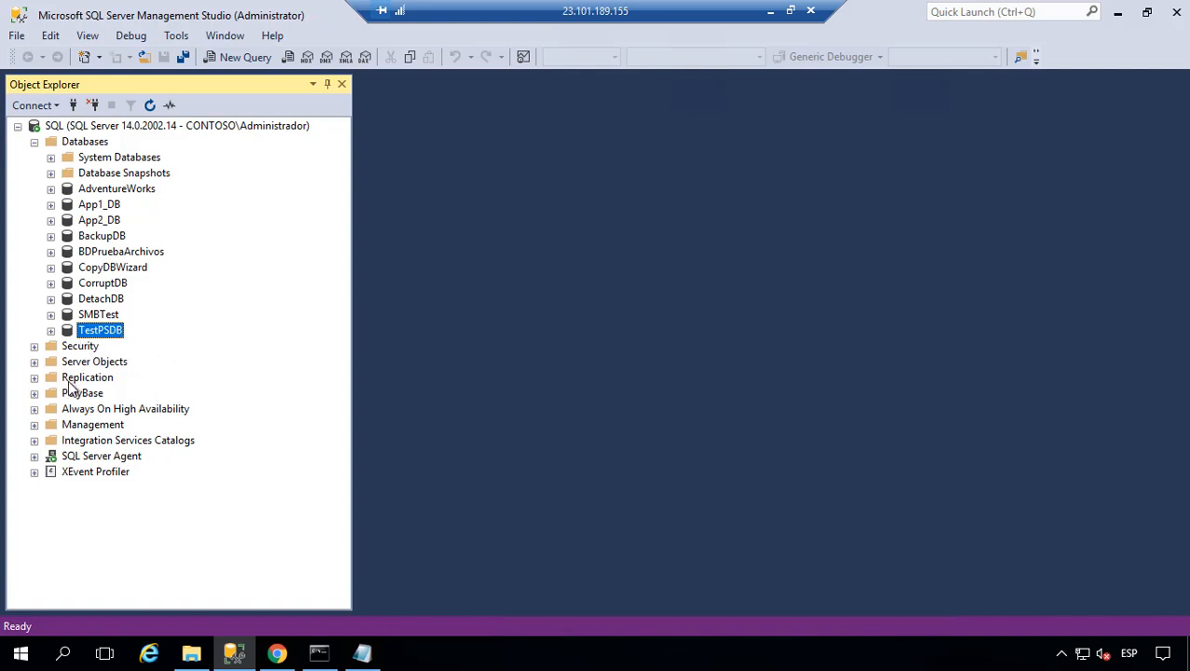
right_click(92, 341)
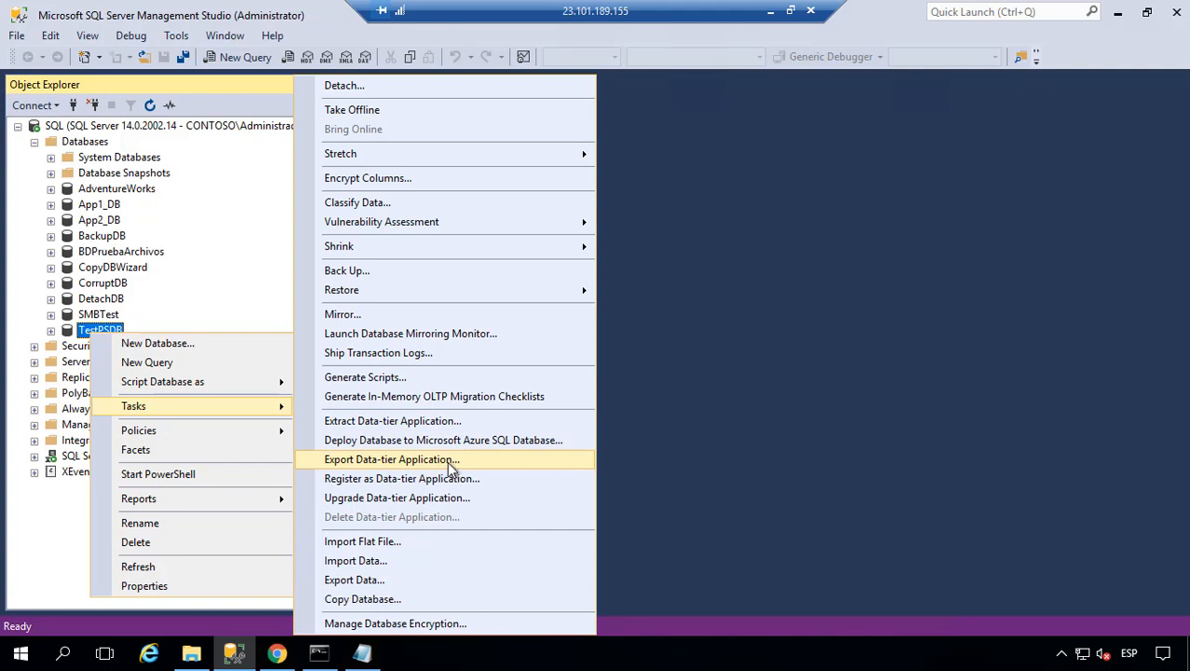
left_click(447, 461)
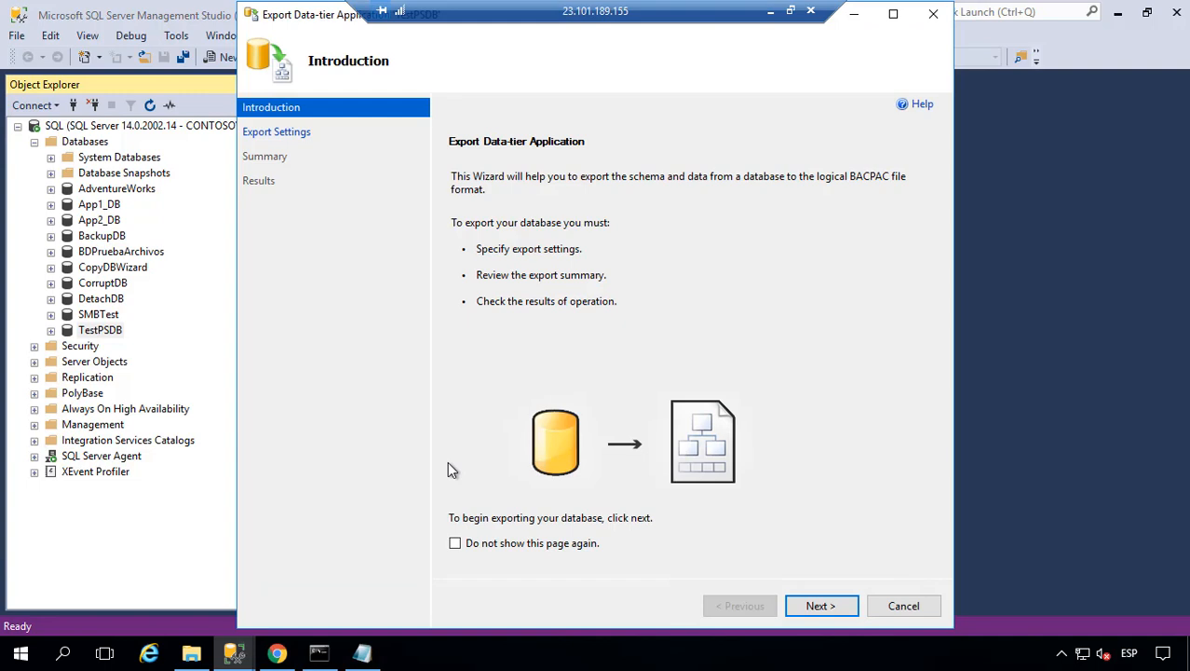
left_click(837, 605)
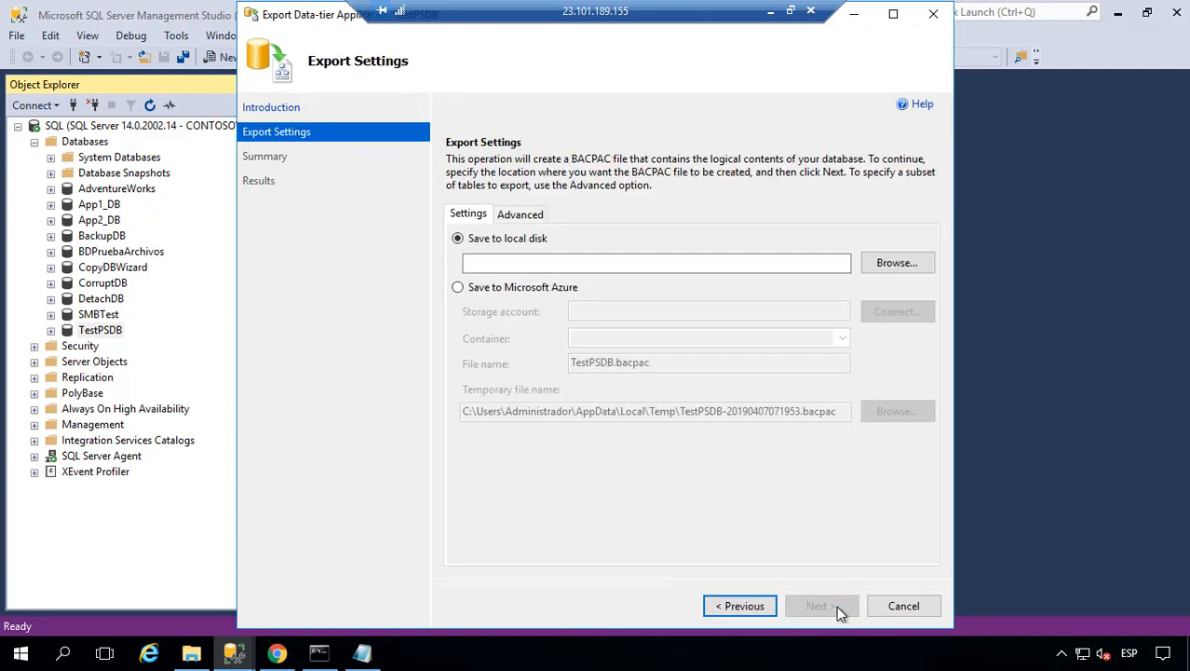
Step: Set the export's local disk destination to TSQL2.compatibility.bacpac on Temporary Storage (D:)
left_click(912, 263)
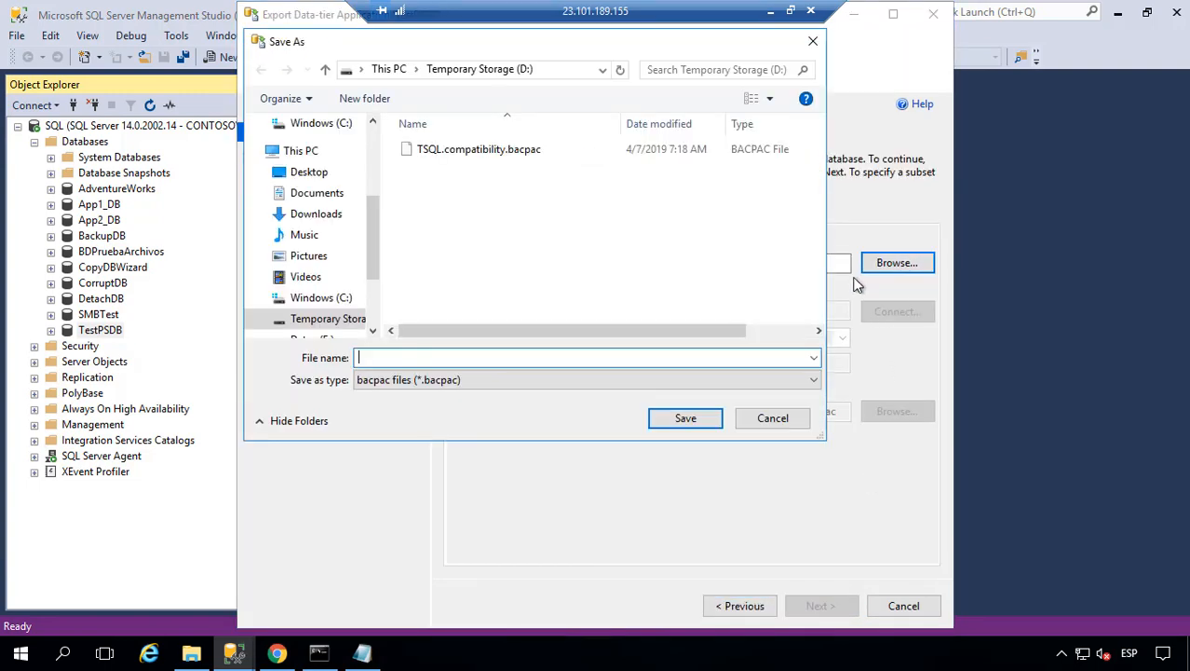
left_click(535, 149)
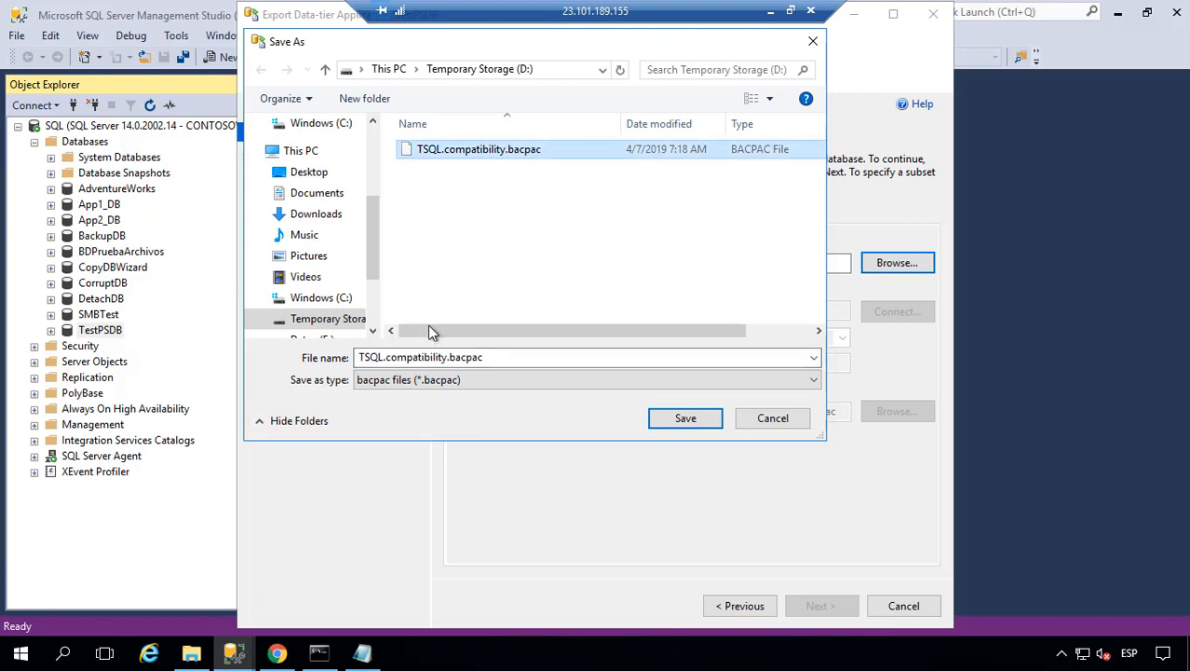
double_click(385, 357)
left_click(385, 358)
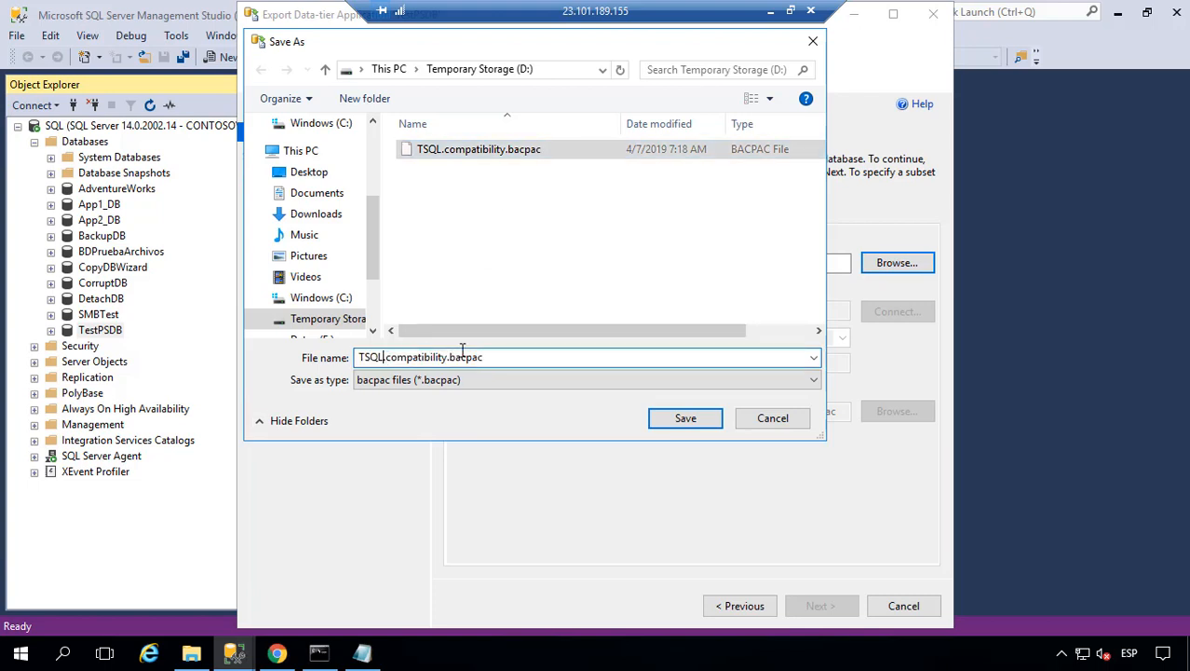
type("2")
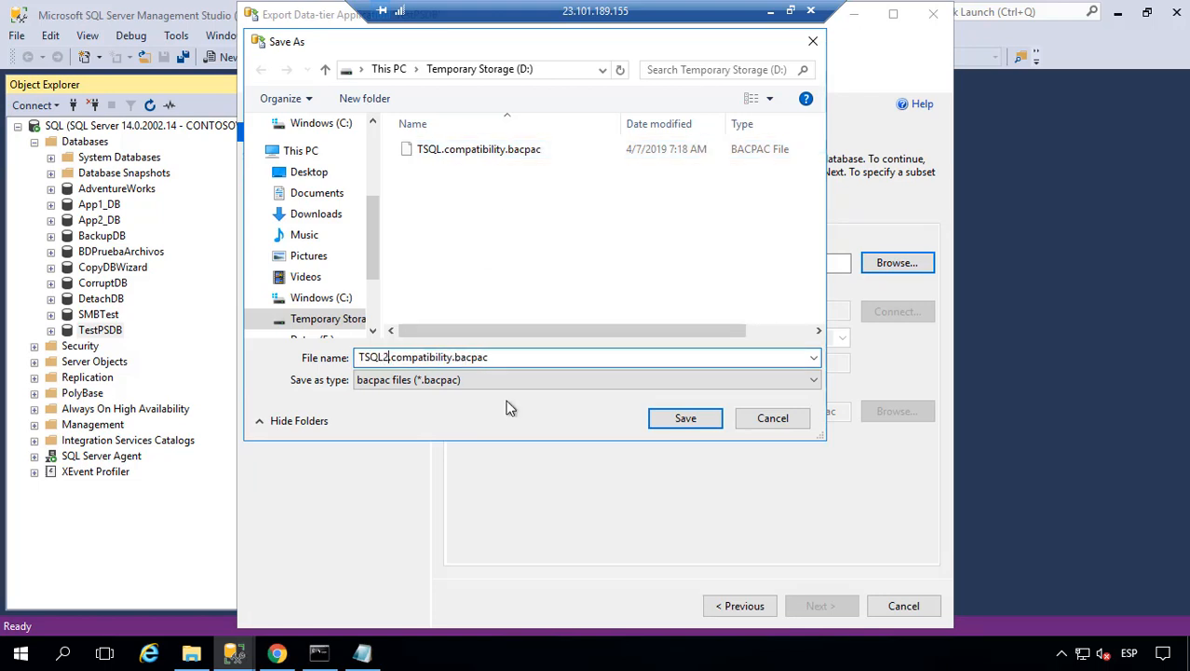
left_click(661, 417)
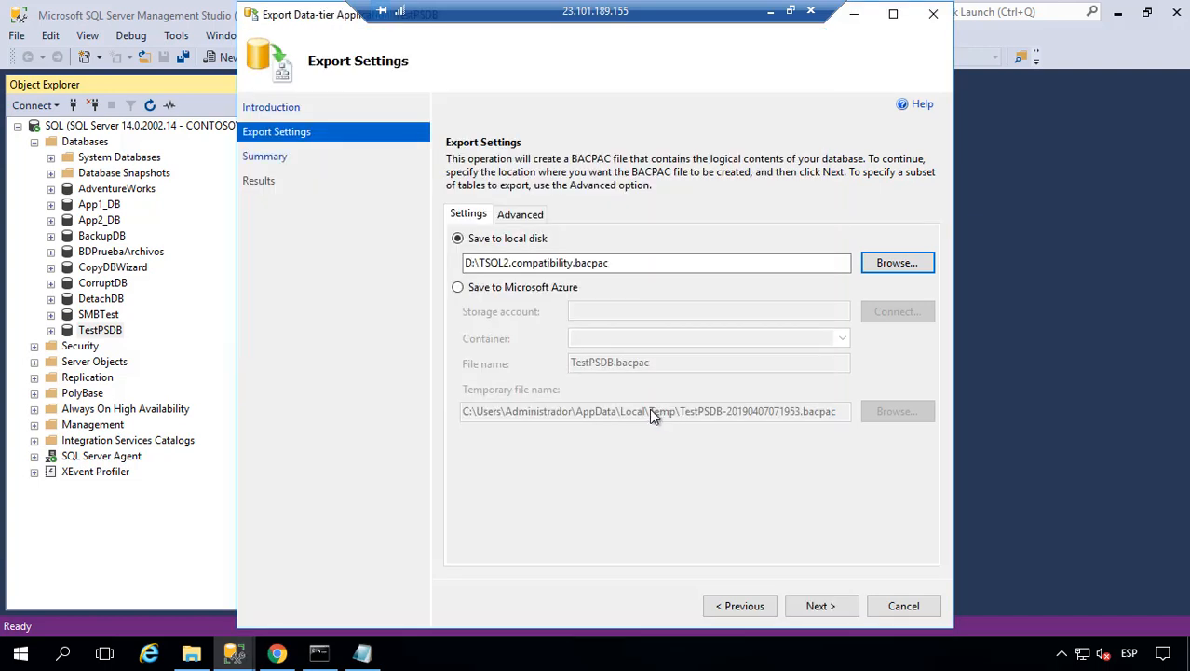
Step: In the advanced export settings, examine the tables under the TestPSDB schemas, leaving all of them selected for data export
left_click(526, 219)
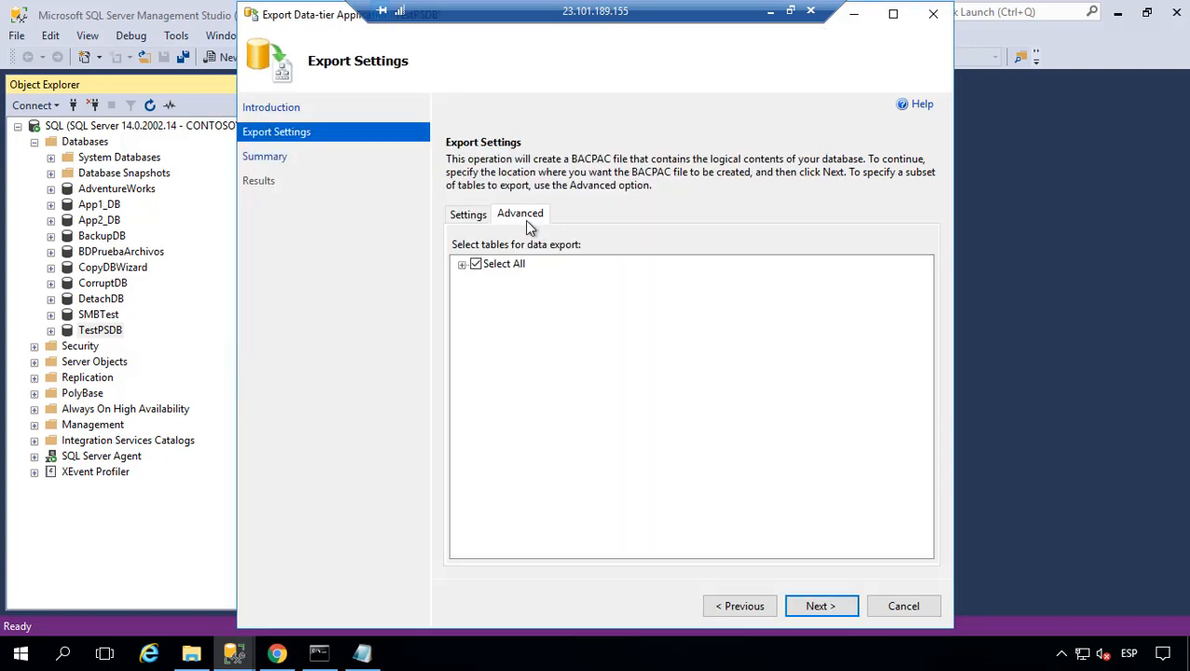
left_click(461, 266)
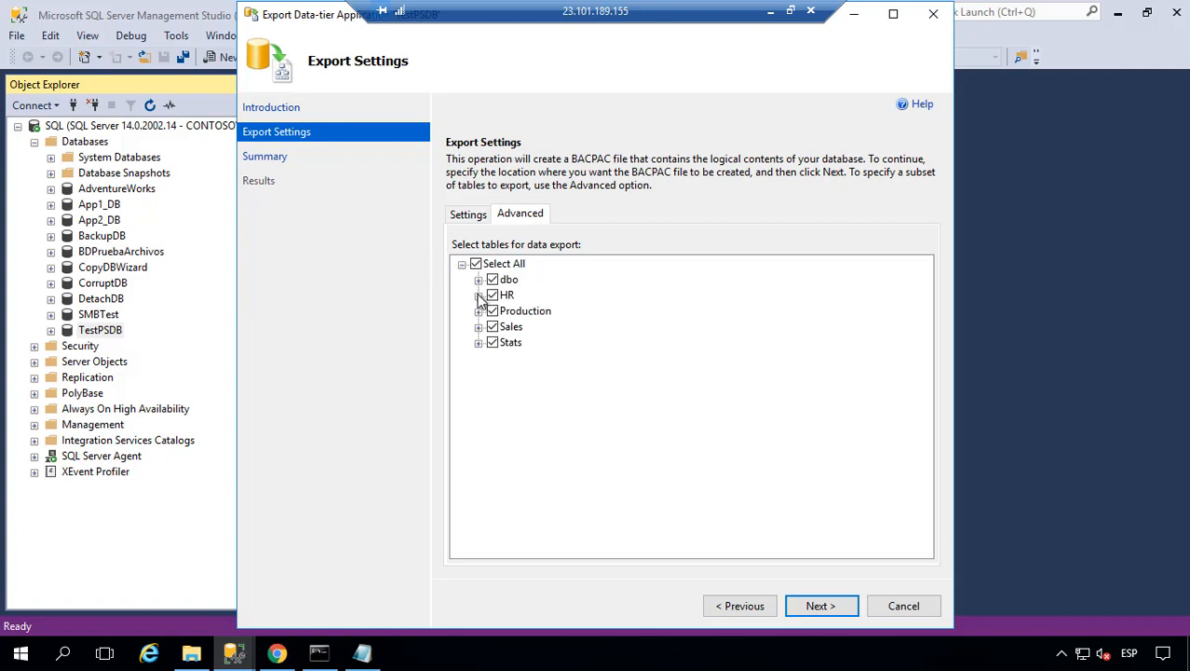
left_click(479, 279)
left_click(479, 279)
left_click(478, 295)
left_click(479, 296)
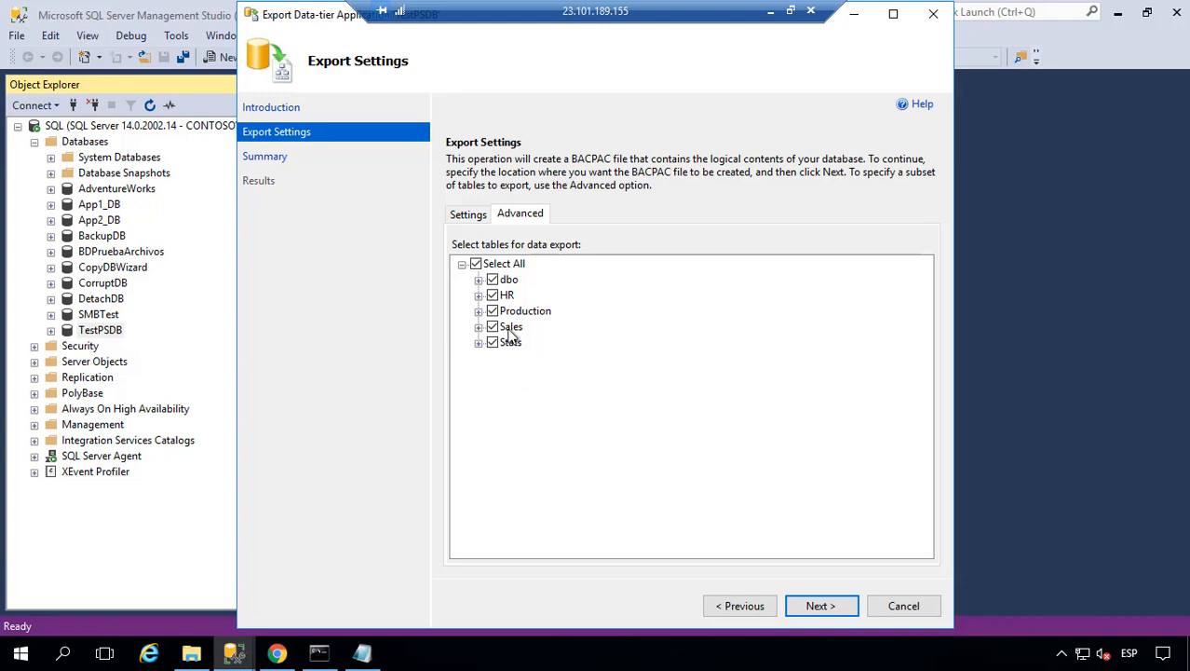
left_click(478, 343)
Step: Run the TestPSDB export with all tables, review the list of operation results and close the wizard
left_click(837, 608)
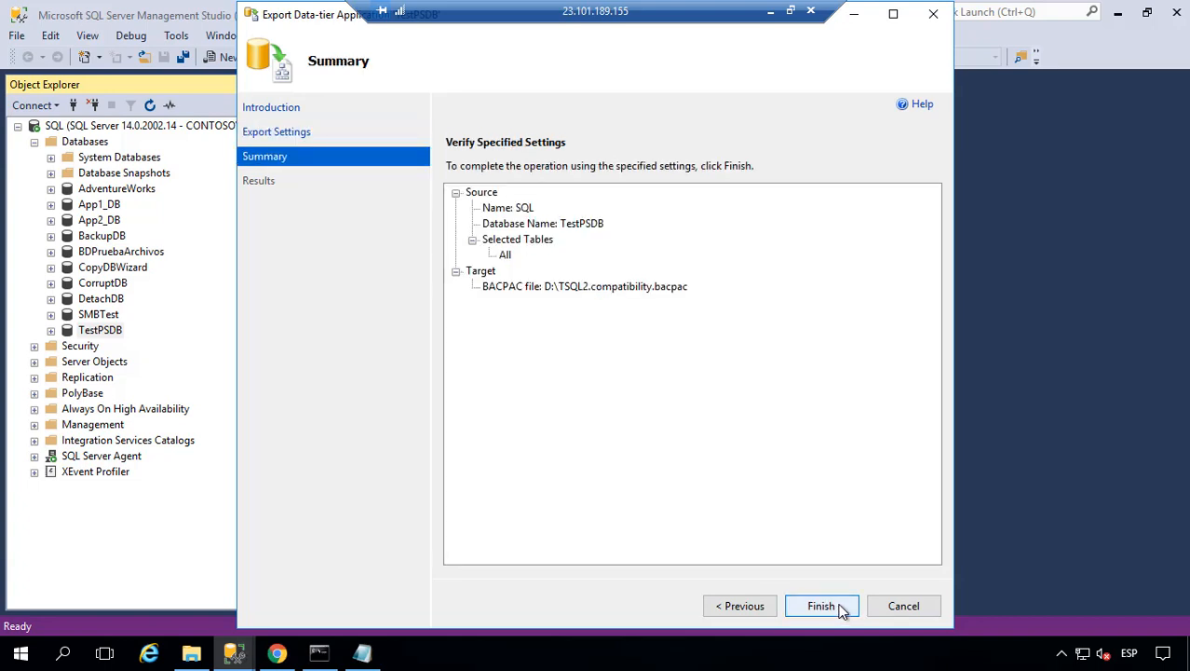
left_click(821, 606)
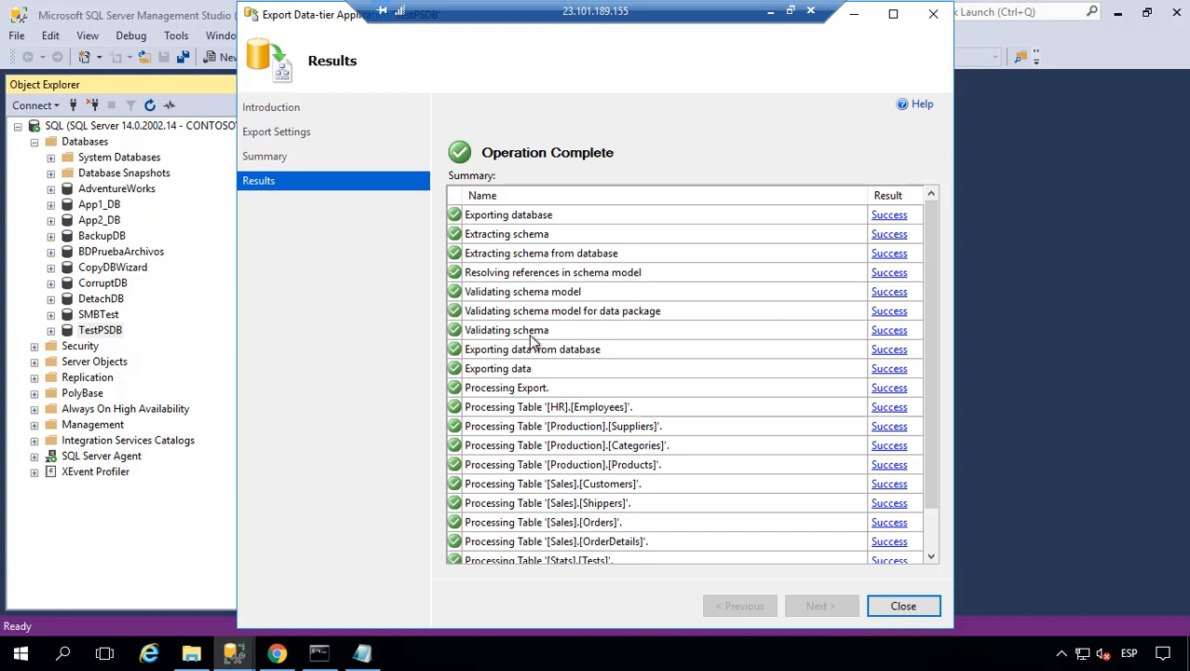
scroll(536, 342, "down", 1)
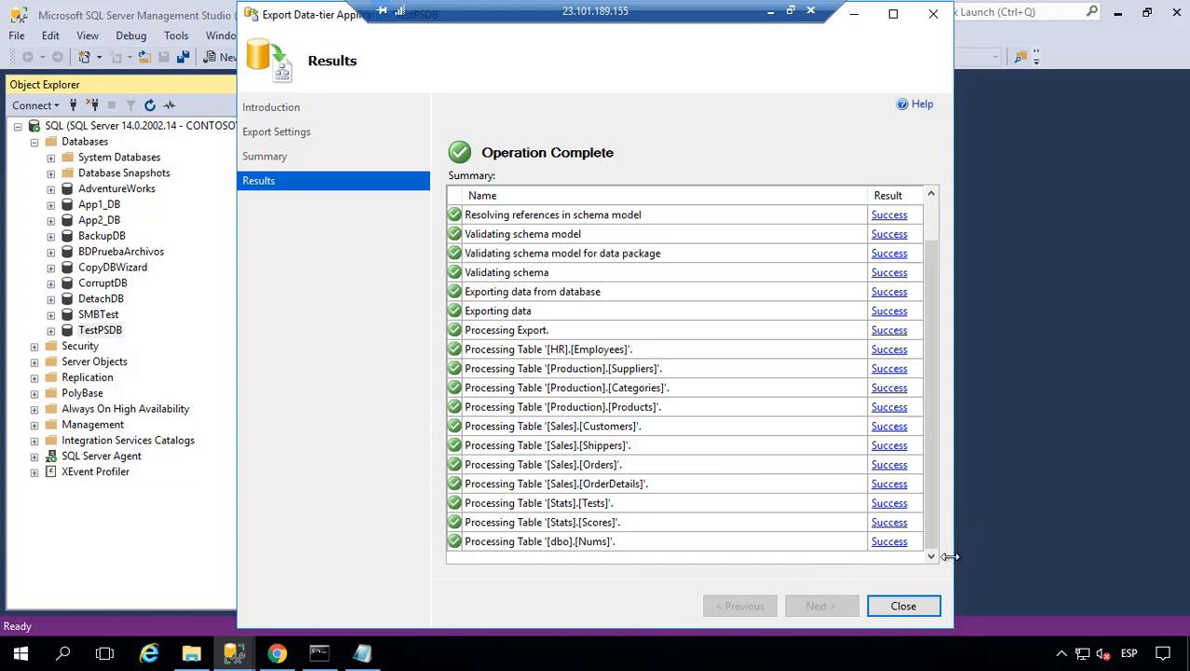
left_click_drag(931, 539, 924, 575)
left_click(911, 605)
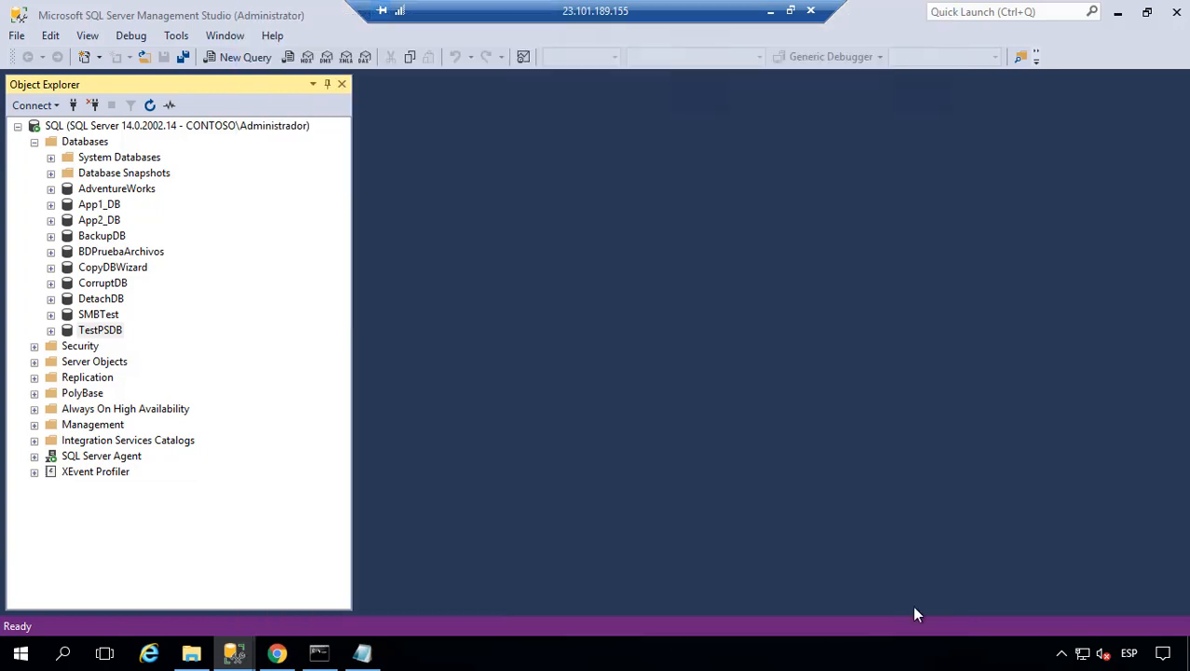
Step: In File Explorer, check TSQL2.compatibility.bacpac on Temporary Storage (D:), then return to SQL Server Management Studio
left_click(191, 653)
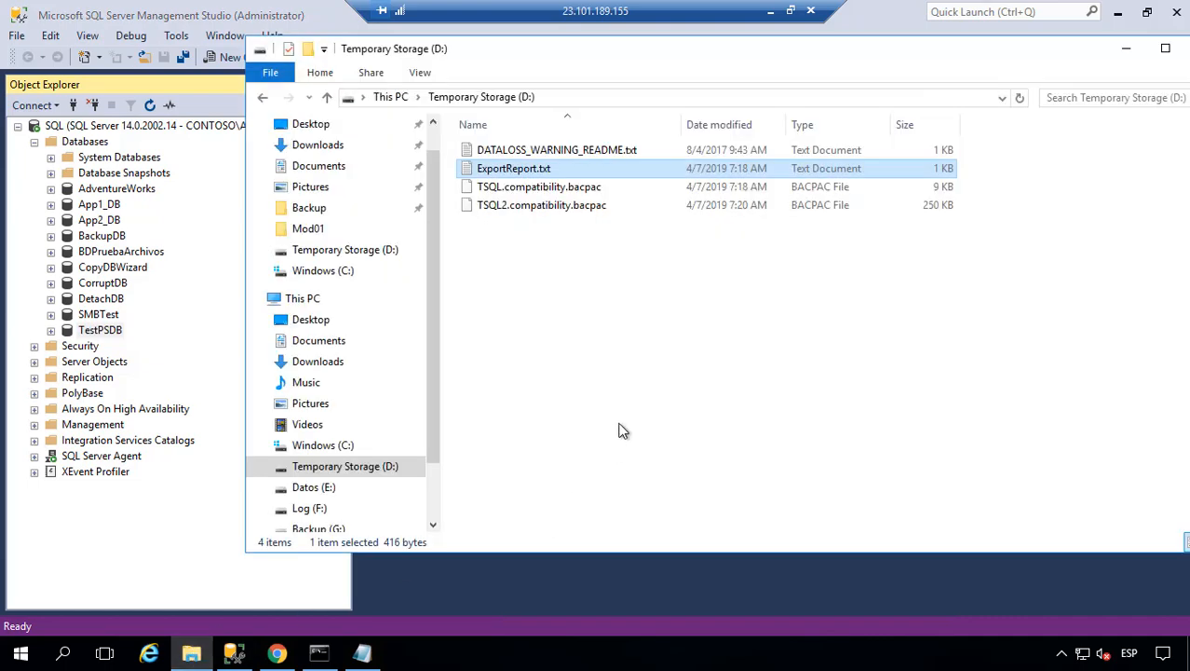
left_click(538, 205)
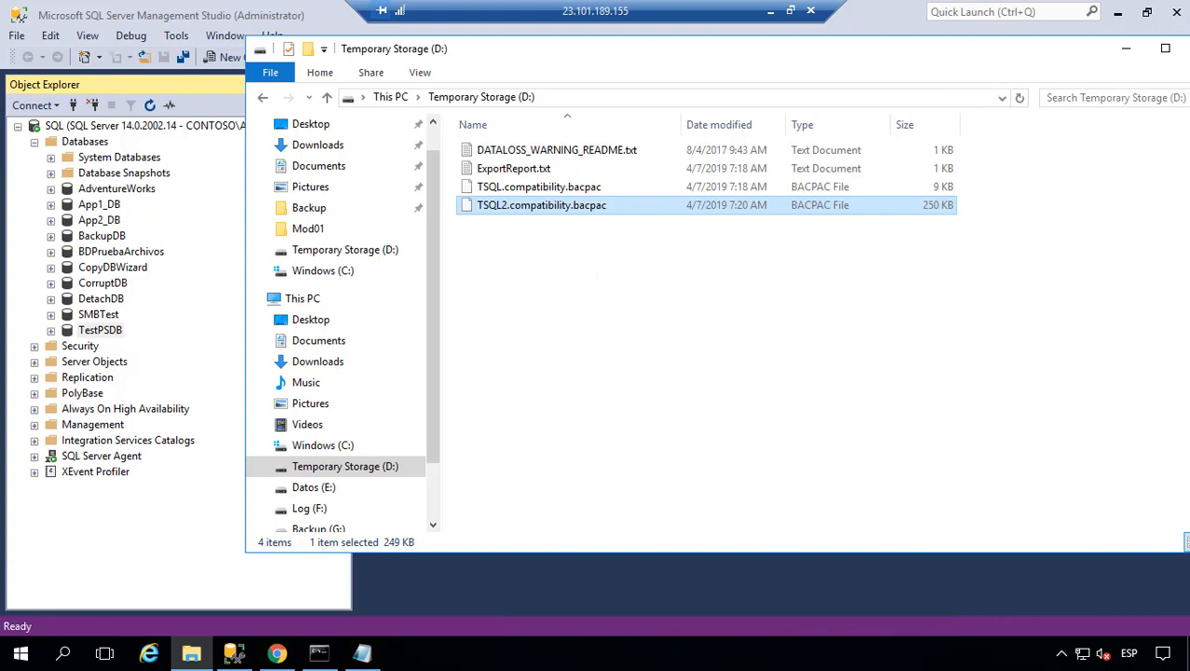
left_click(690, 596)
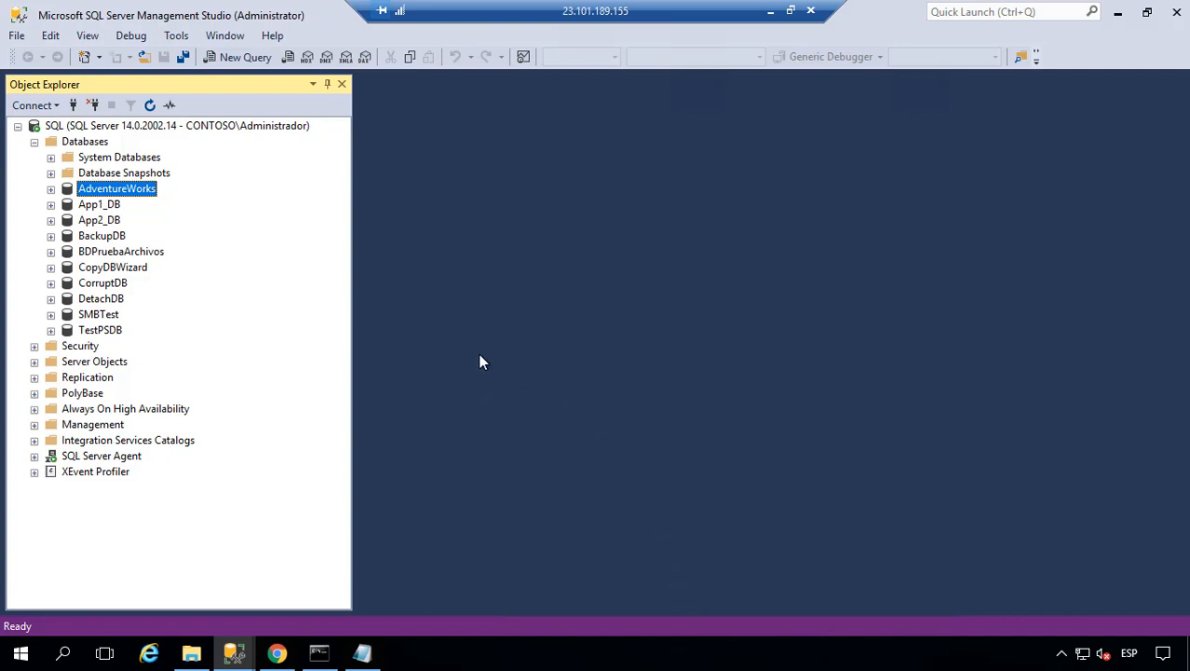
Step: Extract the AdventureWorks database as a data-tier application package and finish the wizard
right_click(138, 191)
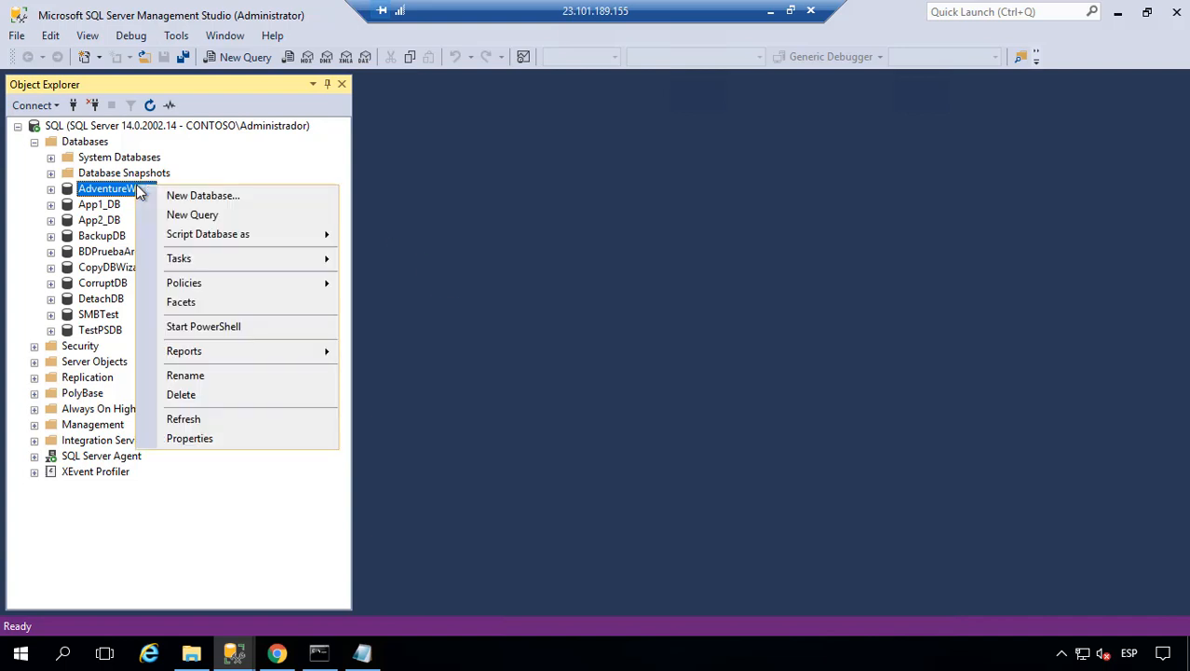
mouse_move(191, 258)
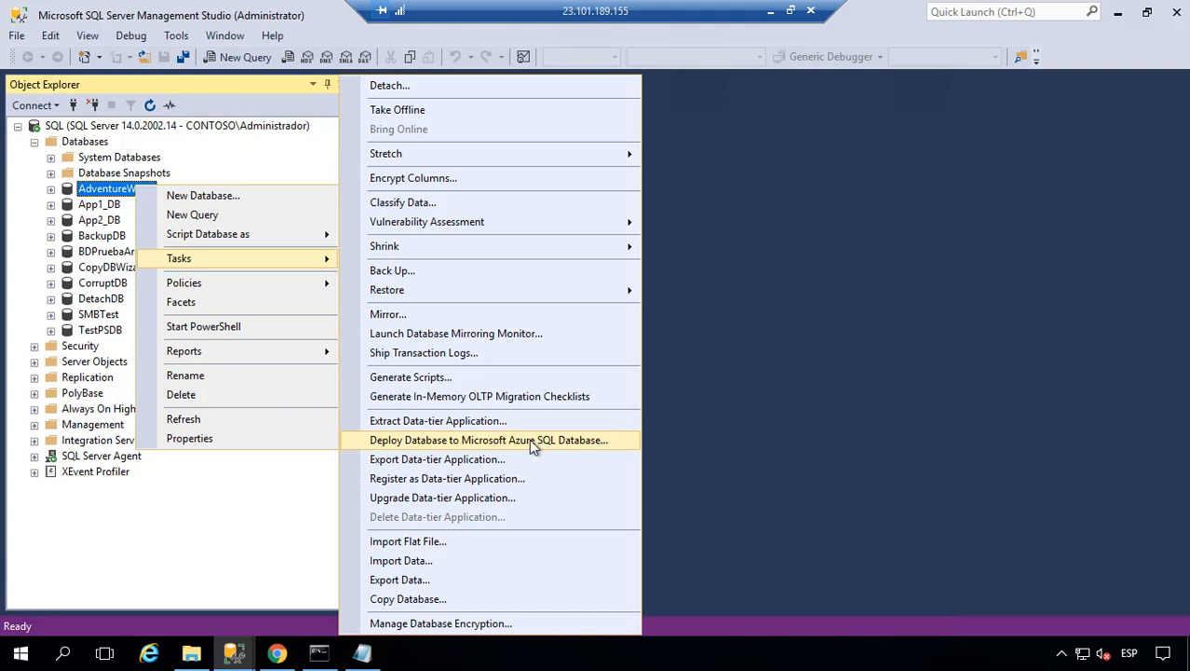
left_click(436, 421)
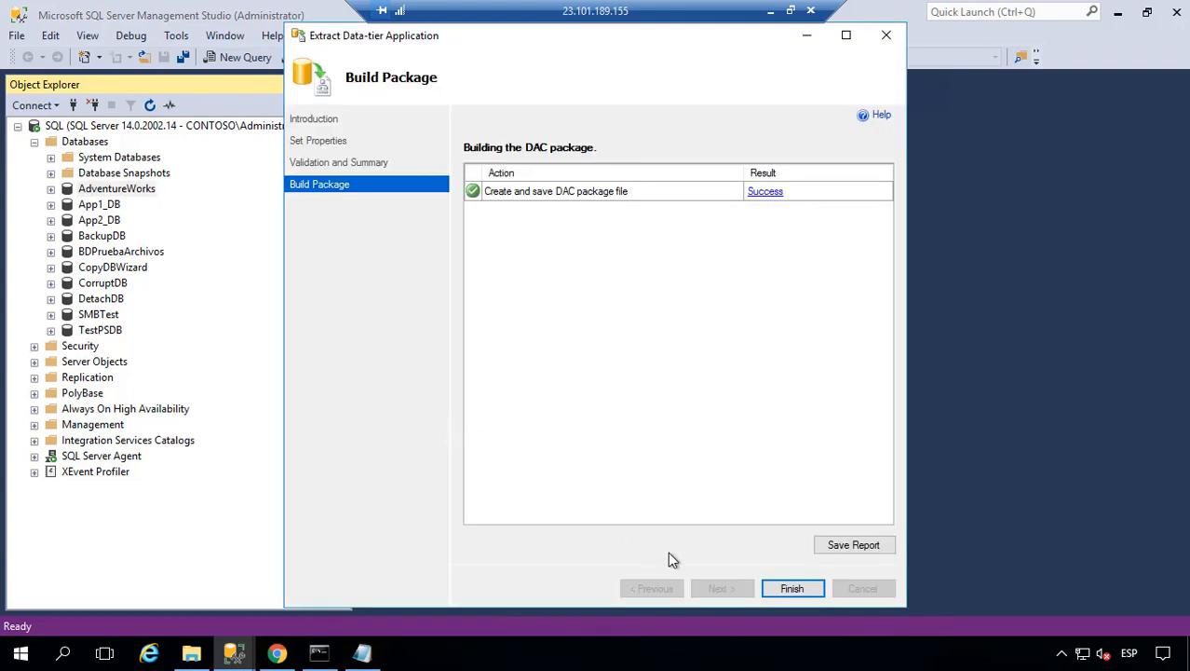
left_click(791, 588)
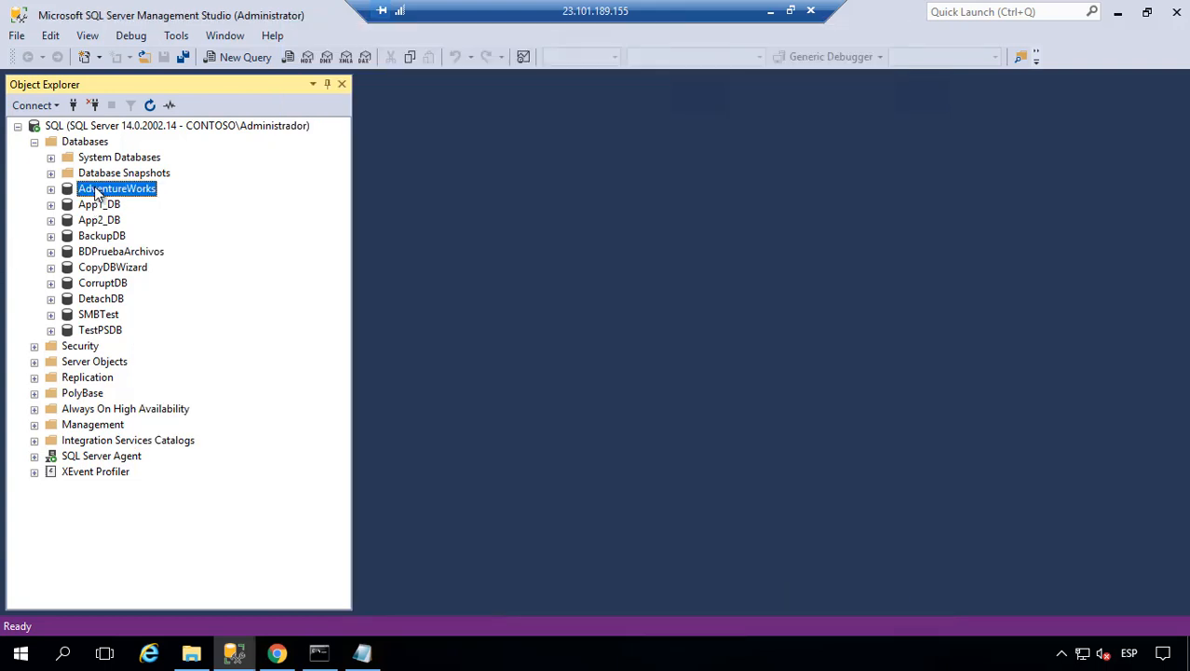
Step: Start the Extract Data-tier Application wizard for AdventureWorks, proceed to its DAC properties and check the DAC Packages folder in File Explorer
right_click(95, 189)
mouse_move(220, 264)
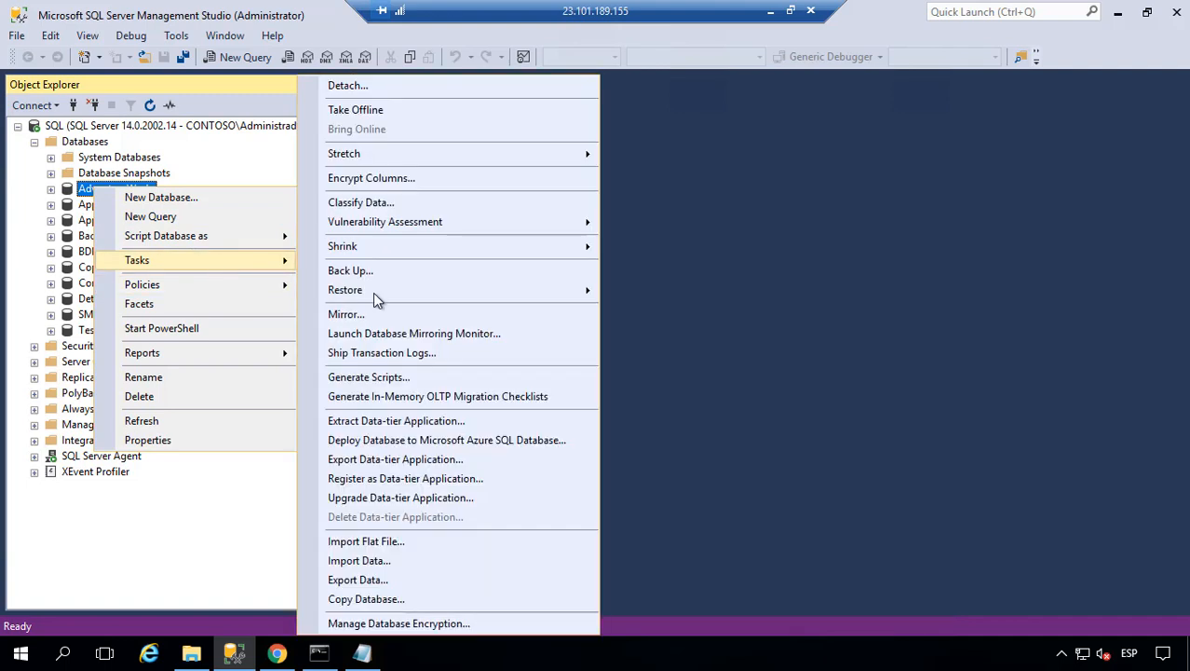
left_click(411, 431)
left_click(712, 586)
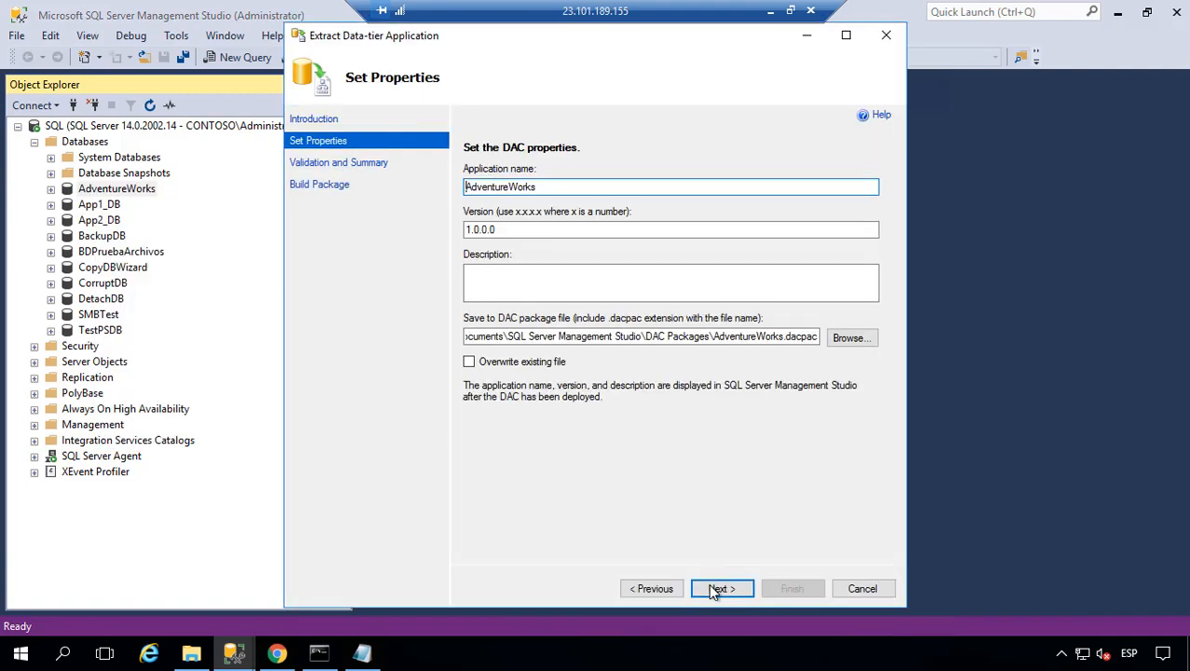
left_click(774, 336)
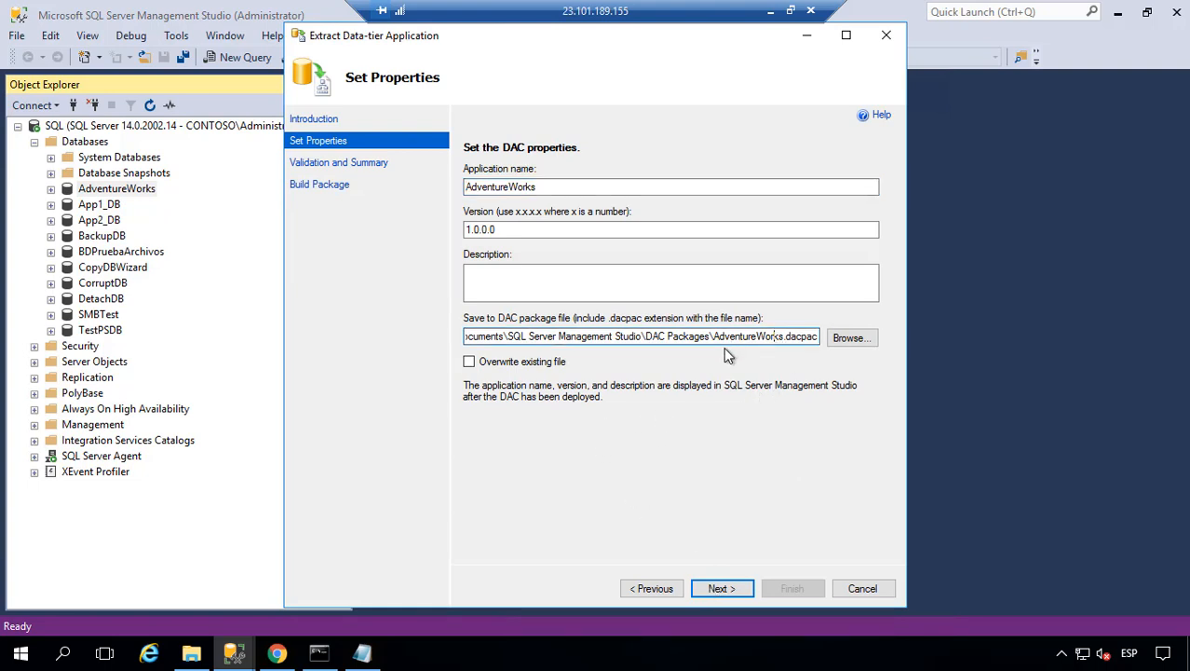
left_click(191, 654)
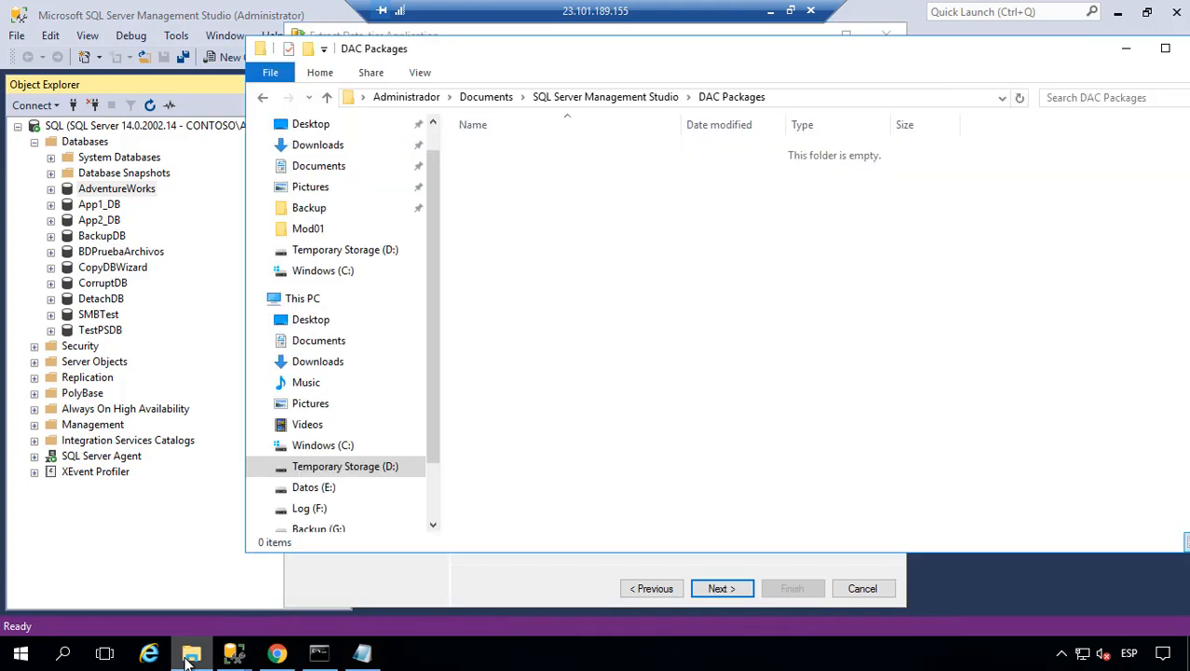
left_click(549, 570)
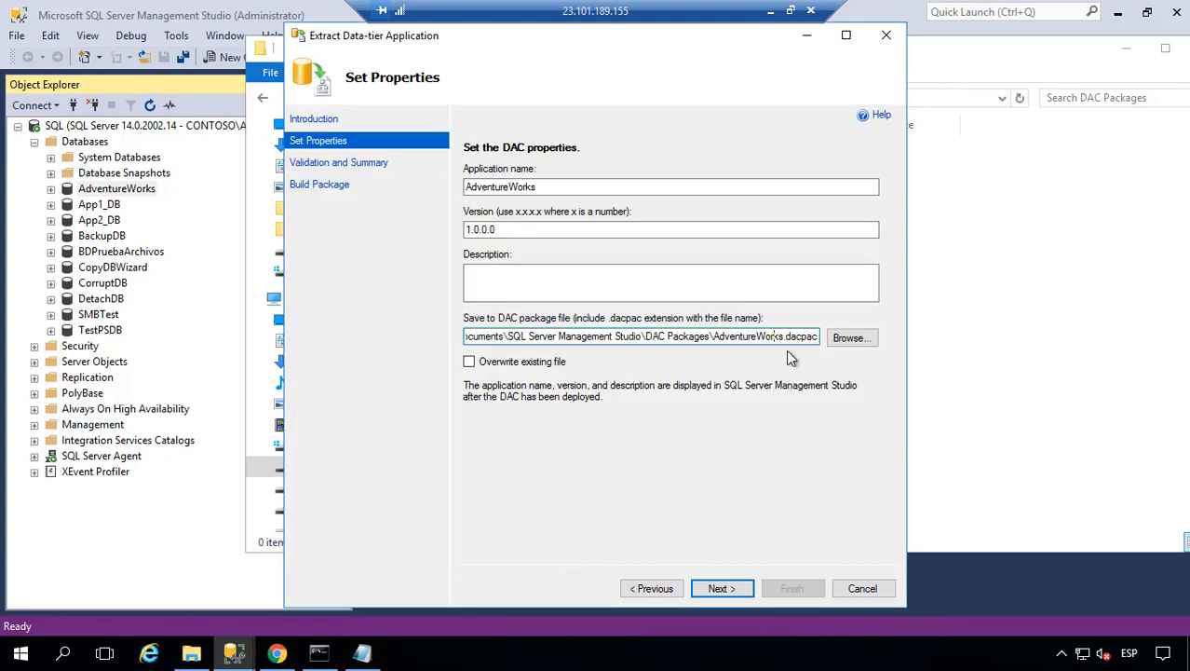
Step: Validate and build the AdventureWorks.dacpac package in the DAC Packages folder, then finish the extraction wizard
left_click(719, 589)
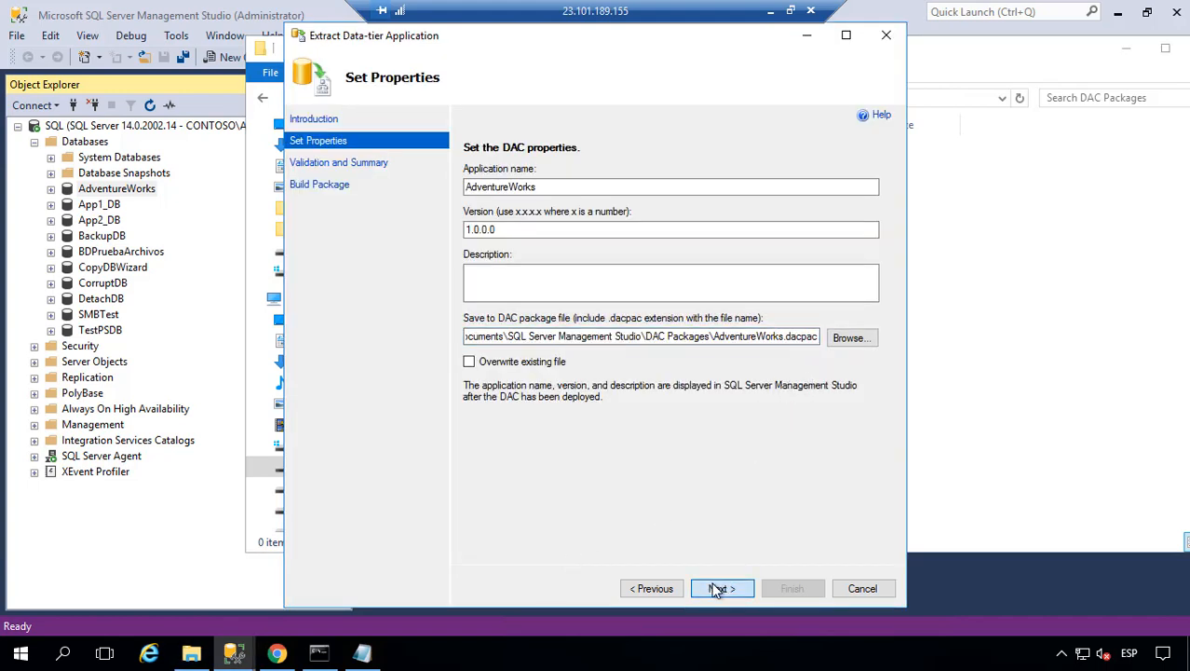
left_click(719, 589)
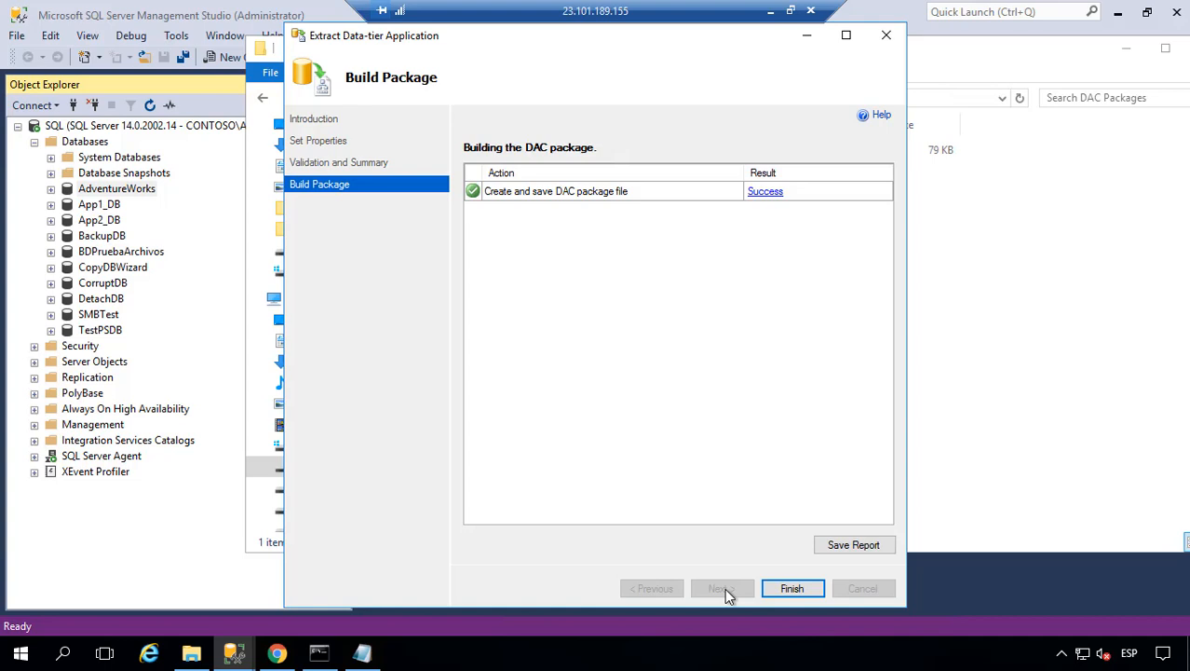
left_click(776, 591)
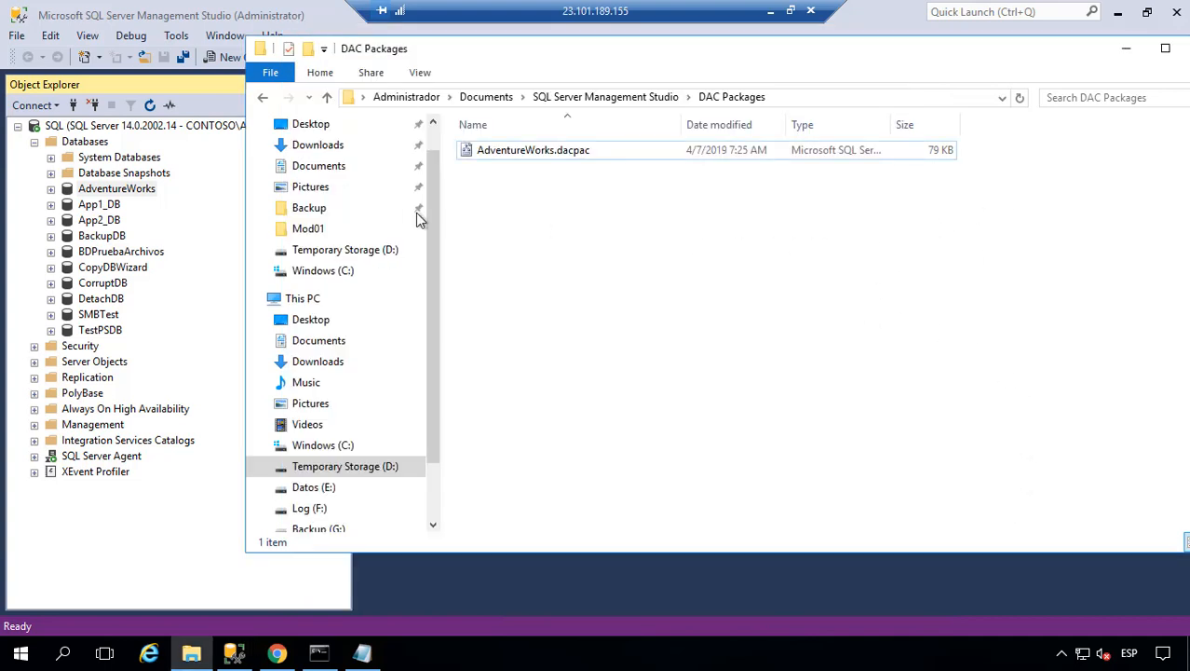
Step: Start the Export Data-tier Application wizard for AdventureWorks and set its local disk destination to AdventureWorks2.bacpac in the DAC Packages folder
right_click(122, 189)
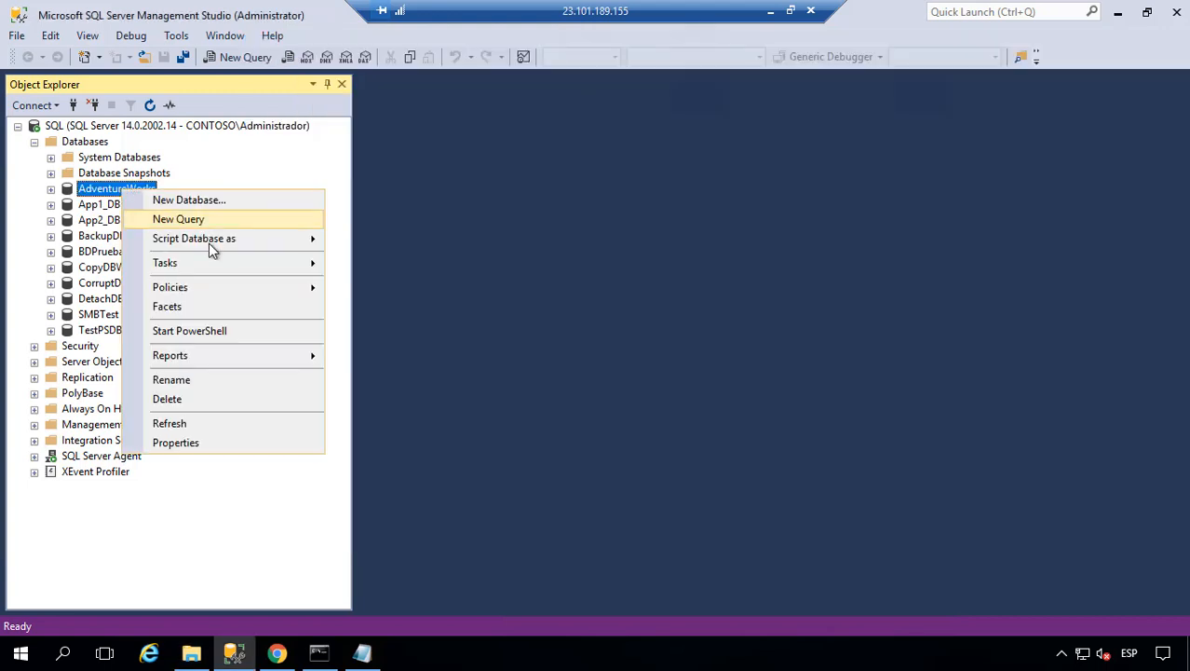
mouse_move(267, 278)
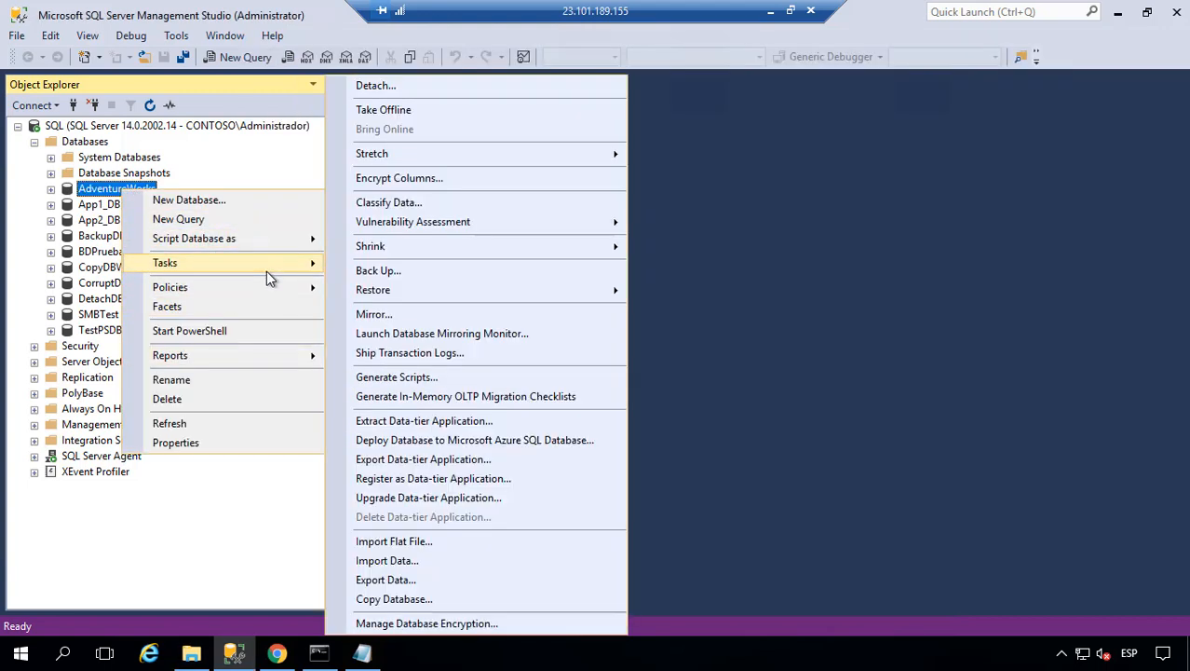
left_click(496, 457)
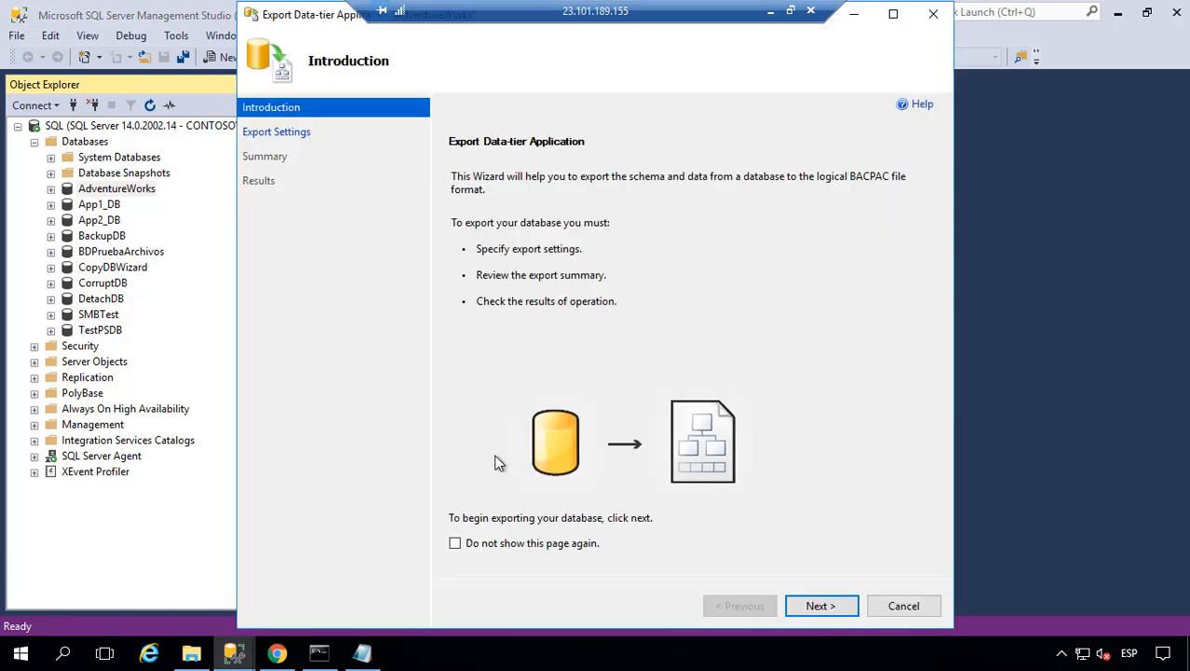
left_click(807, 607)
left_click(845, 266)
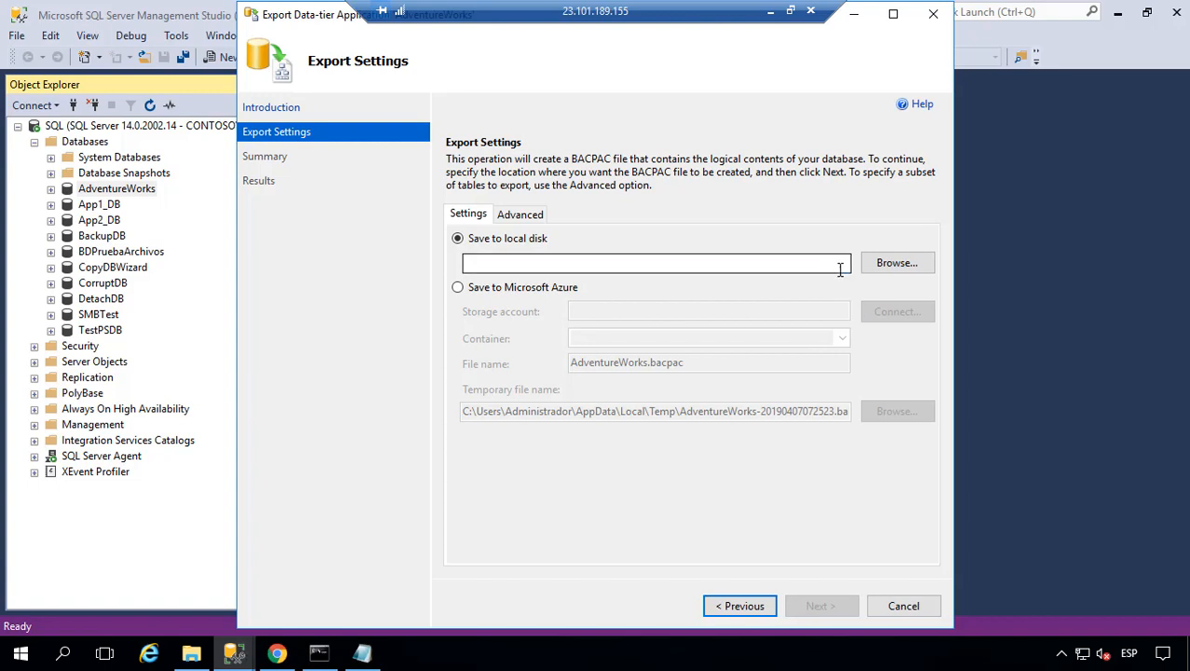
type("C:\\Users\\Administrador\\Documents\\SQL Server Management Studio\\DAC Packages\\AdventureWorks.bacpac")
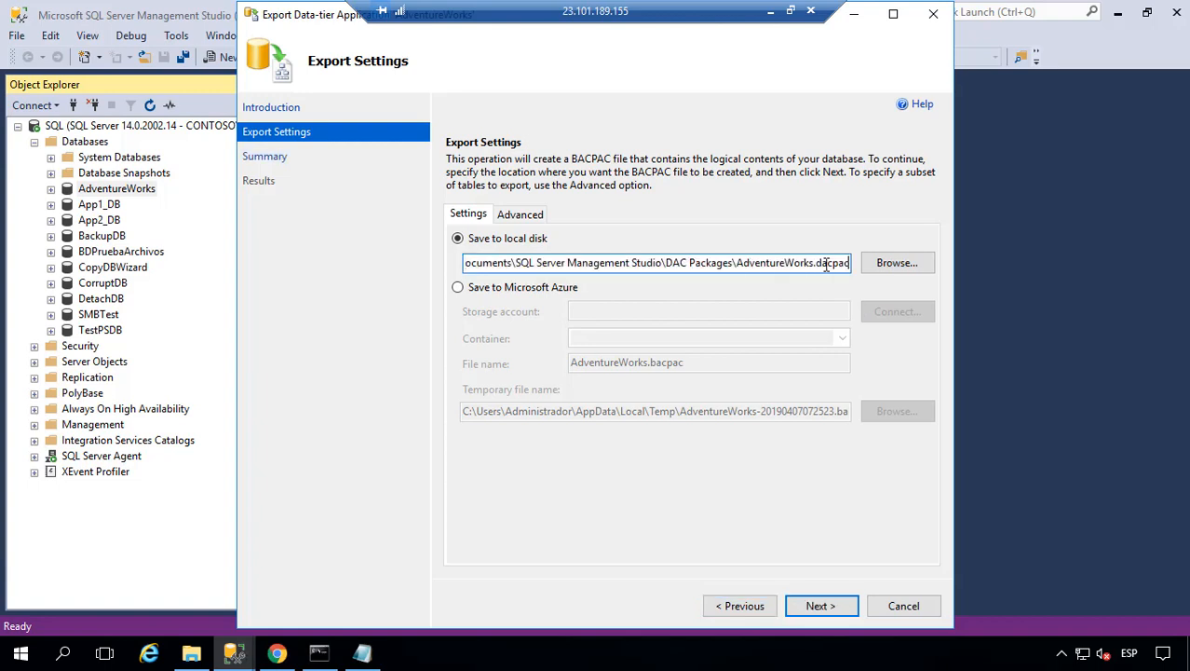
type("2")
key("BackSpace")
type("b")
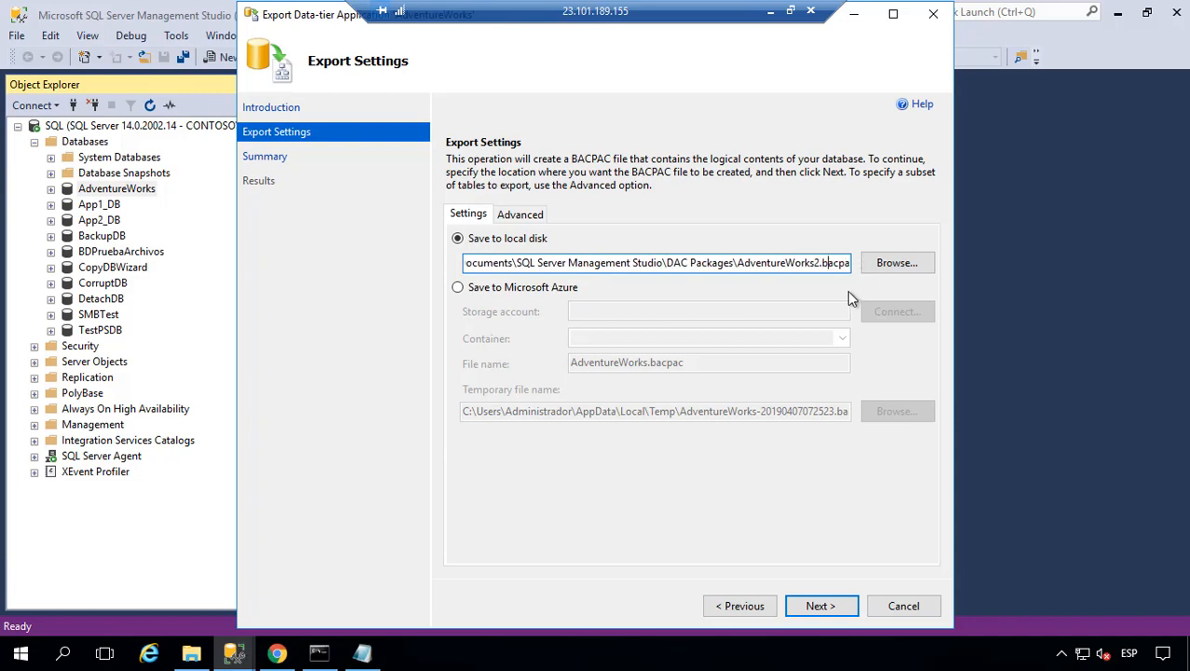
Step: Examine the schemas available for AdventureWorks data export in the advanced export settings, leaving all of them selected
left_click(818, 605)
left_click(765, 605)
left_click(524, 215)
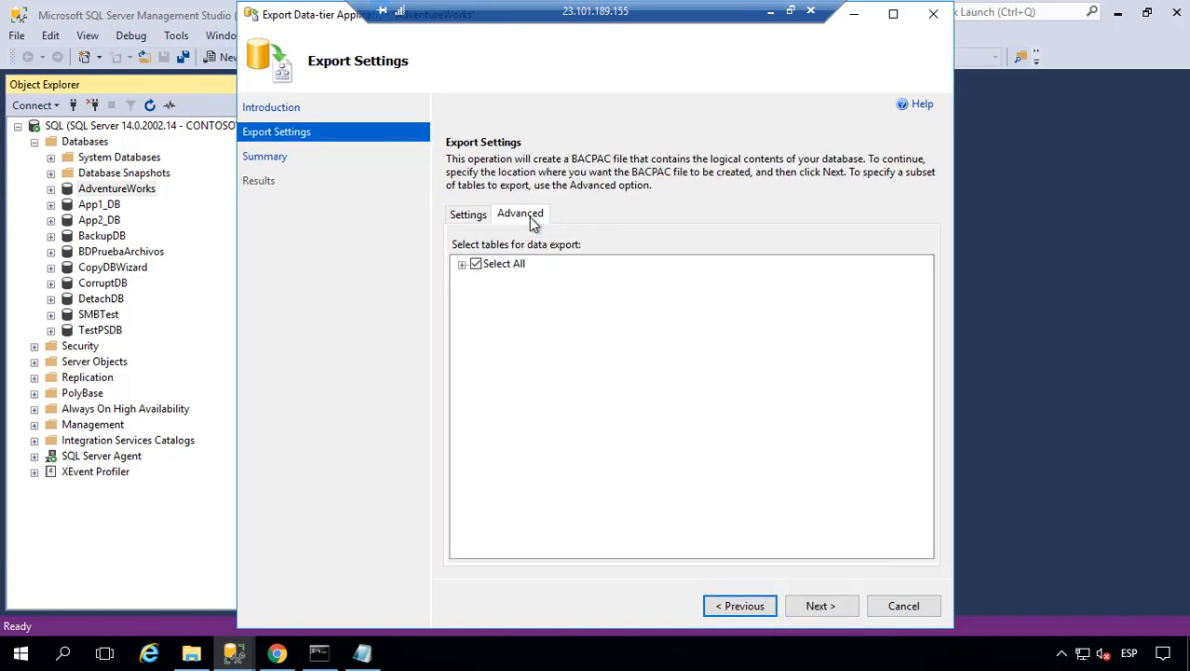
left_click(462, 264)
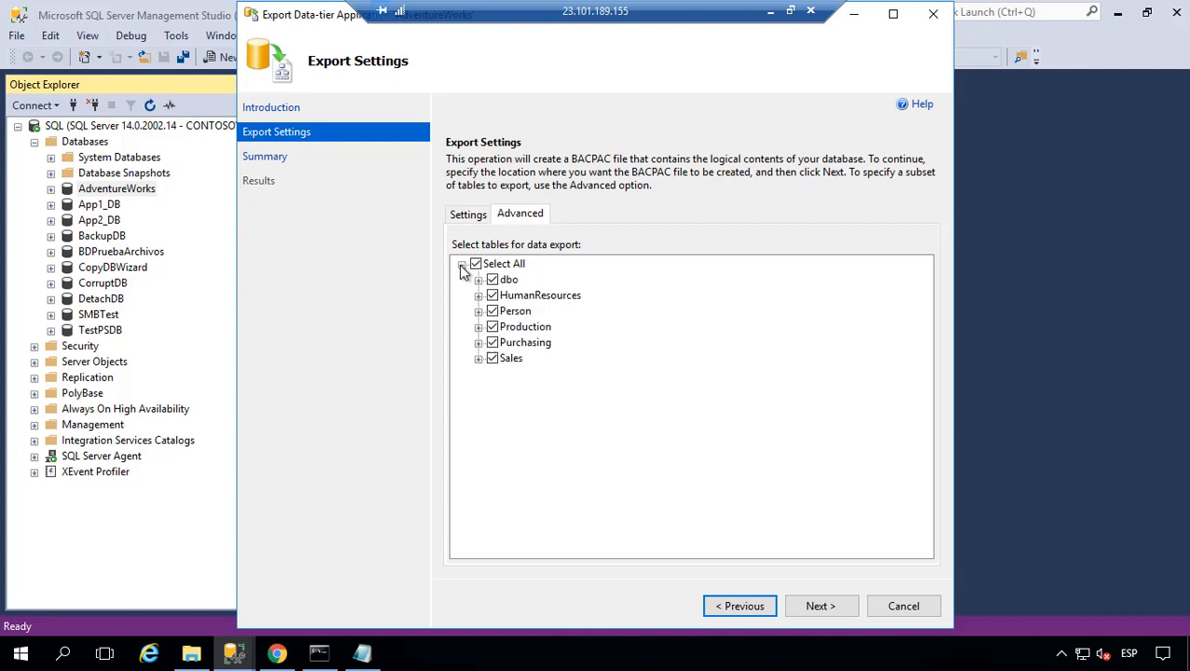
Step: Run the AdventureWorks export with all tables, close the wizard and check AdventureWorks2.bacpac in File Explorer's DAC Packages folder
left_click(834, 606)
left_click(848, 606)
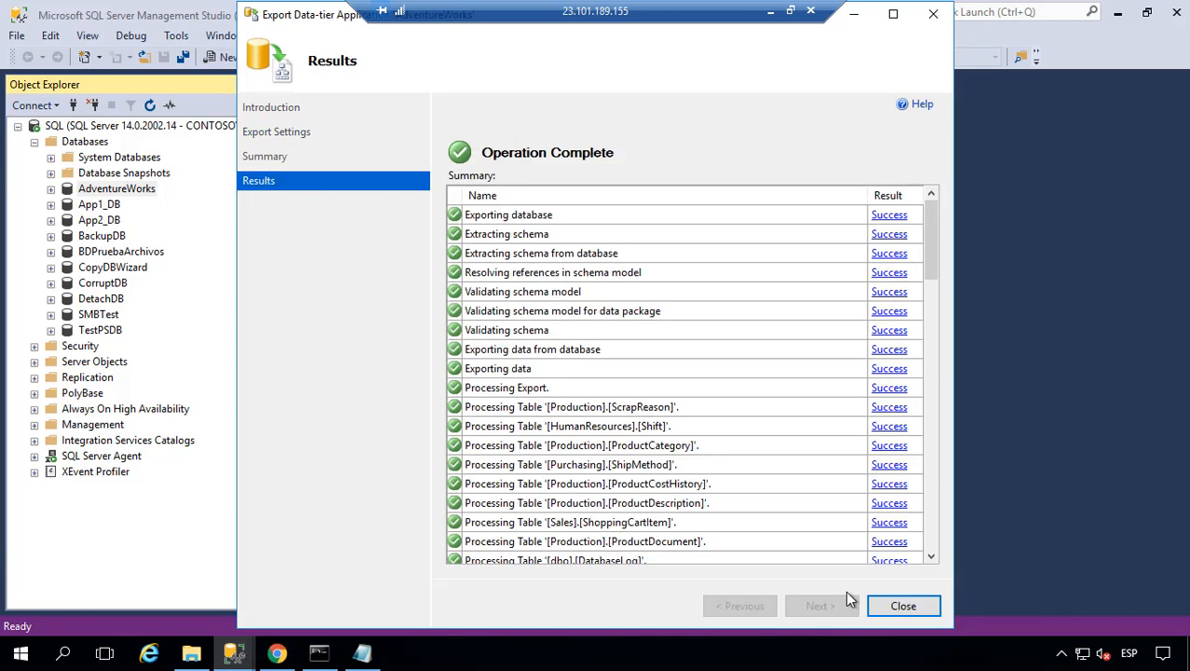
left_click(898, 608)
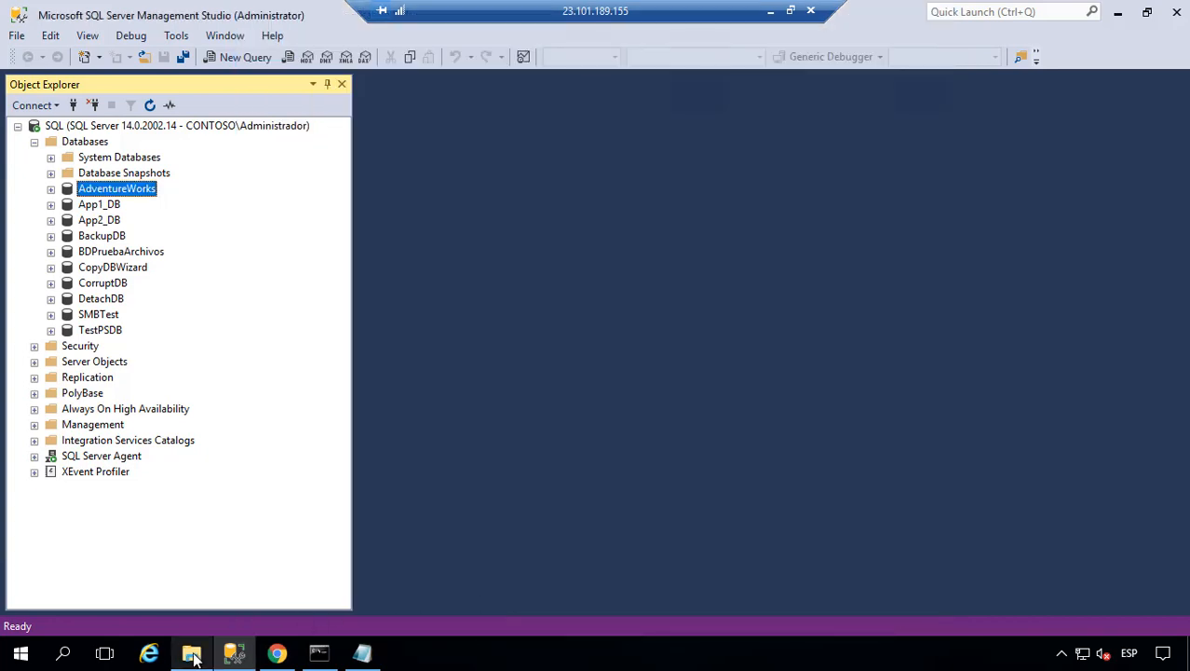
left_click(191, 653)
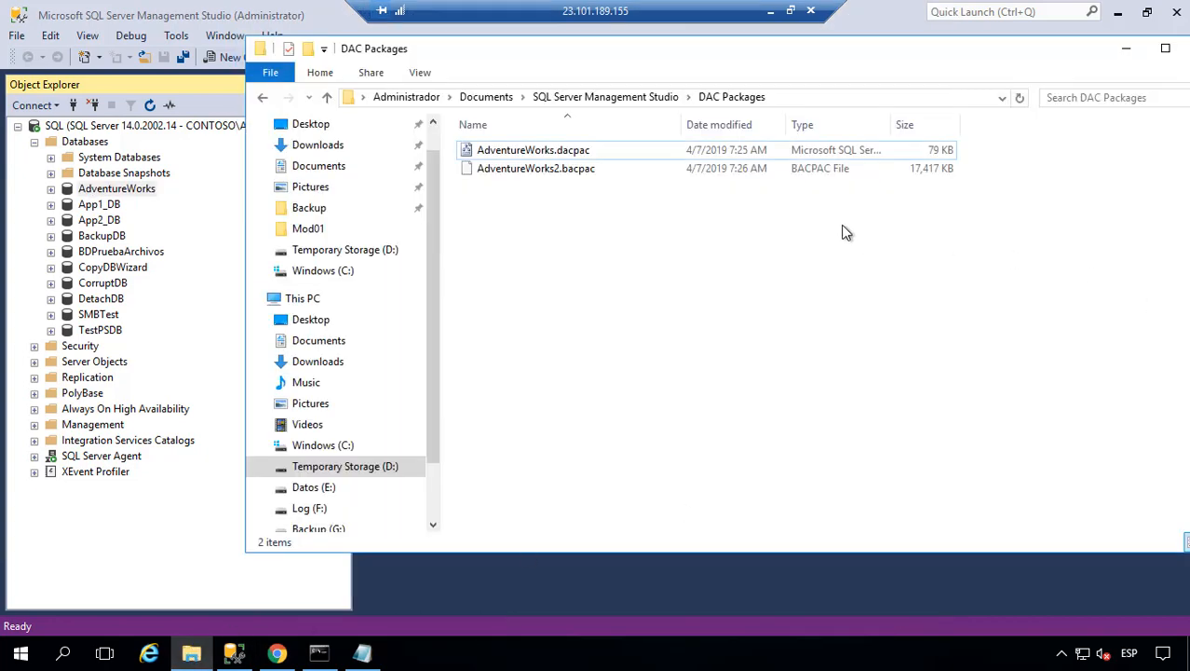